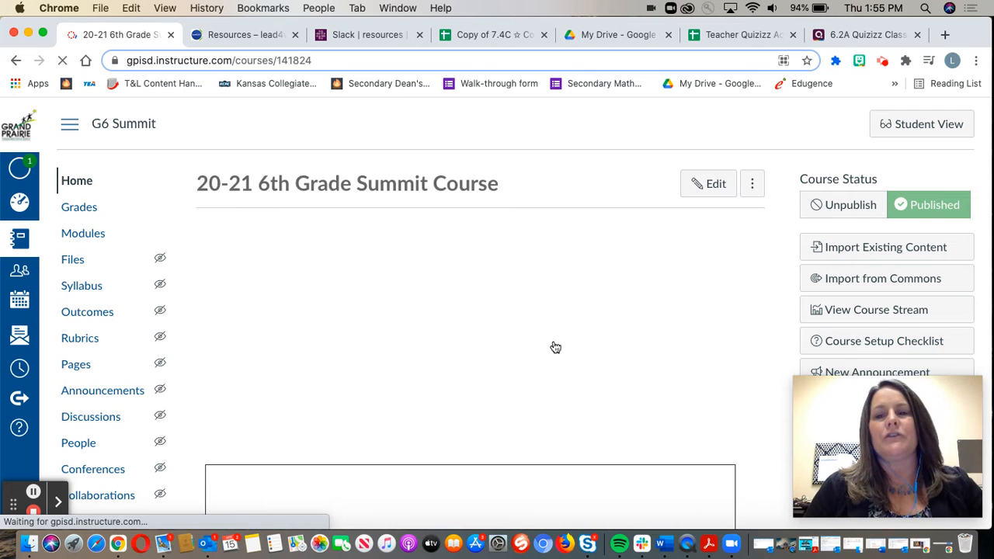
left_click_drag(929, 382, 108, 384)
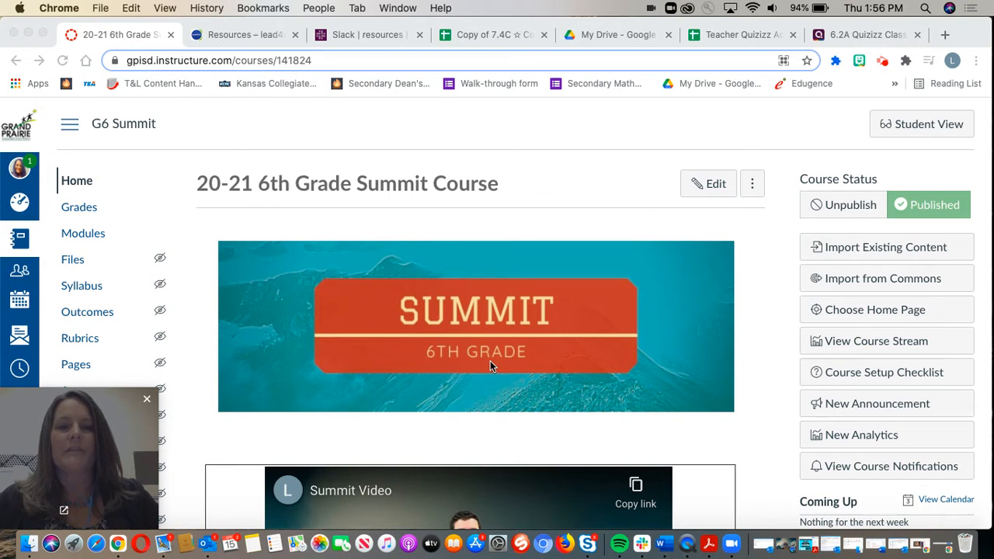
- Copy the Student Summit 20-21 Module from the 6th grade course's modules to the Mock-Teacher Summit Canvas course
left_click(80, 235)
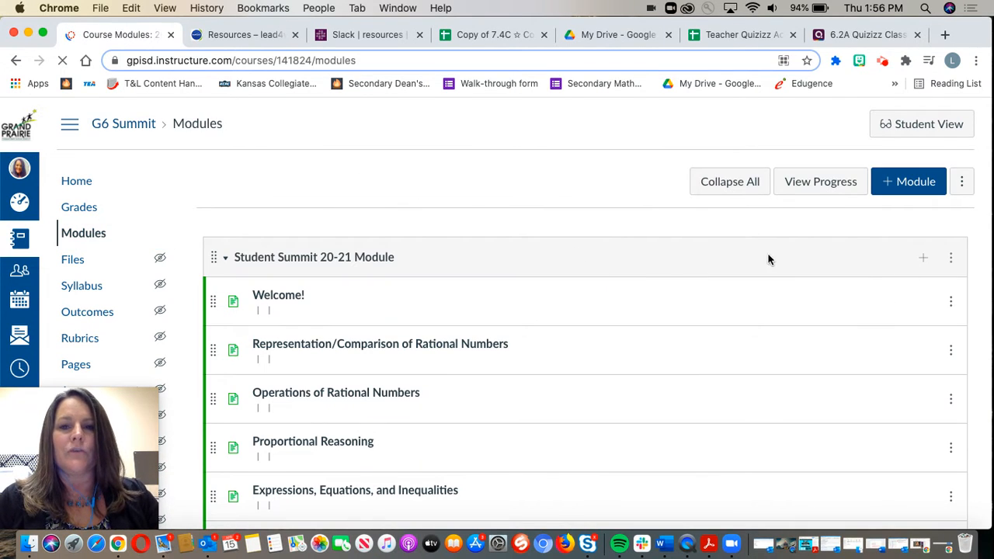
left_click(951, 258)
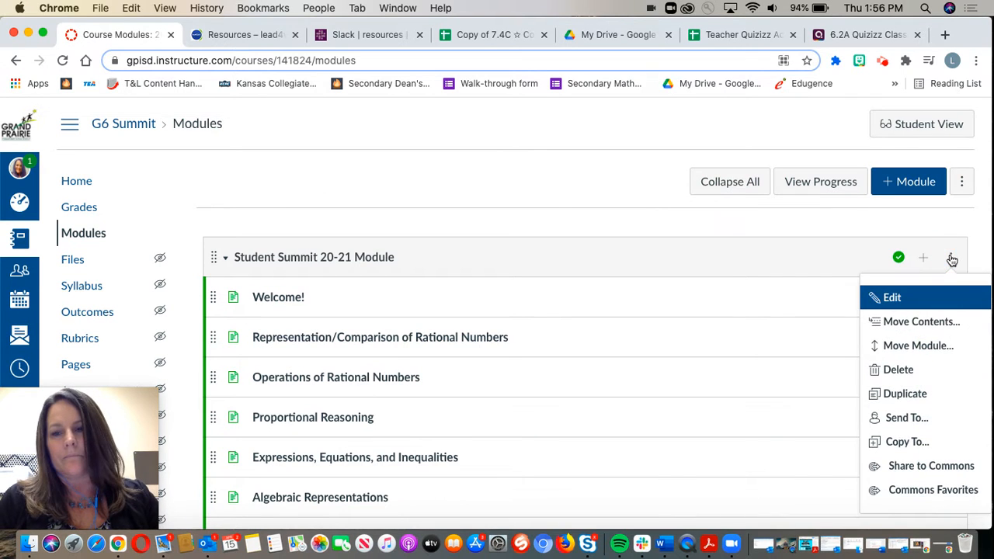
left_click(898, 443)
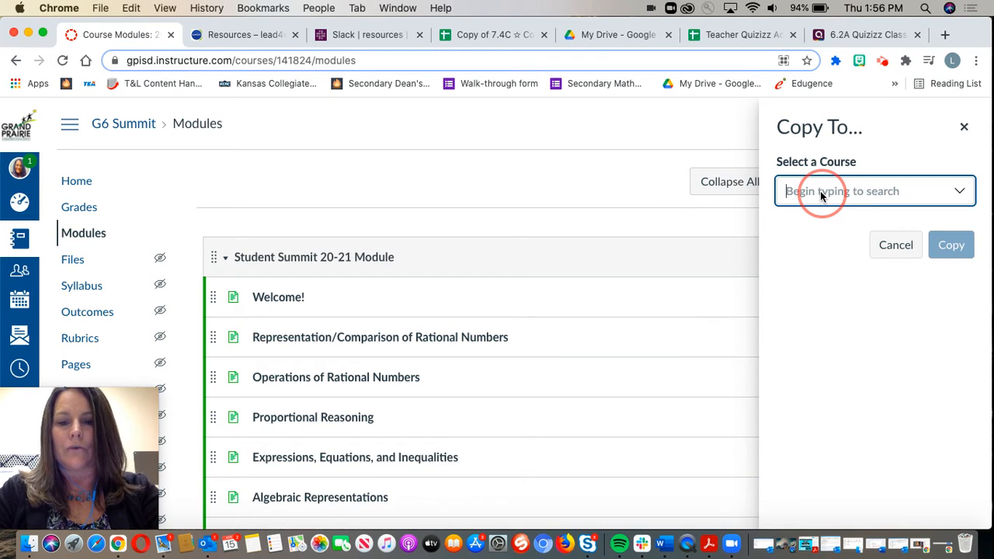
type("Mock")
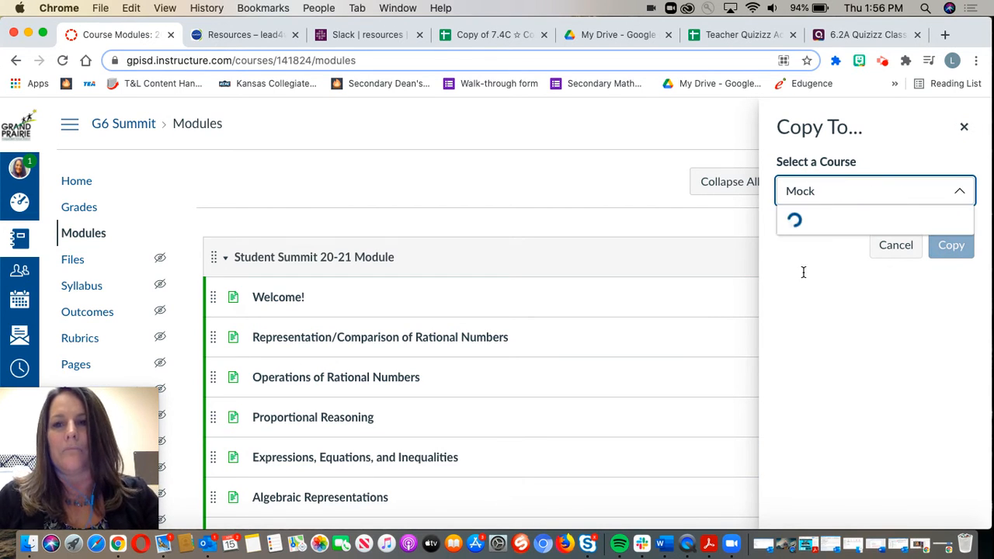
left_click(812, 233)
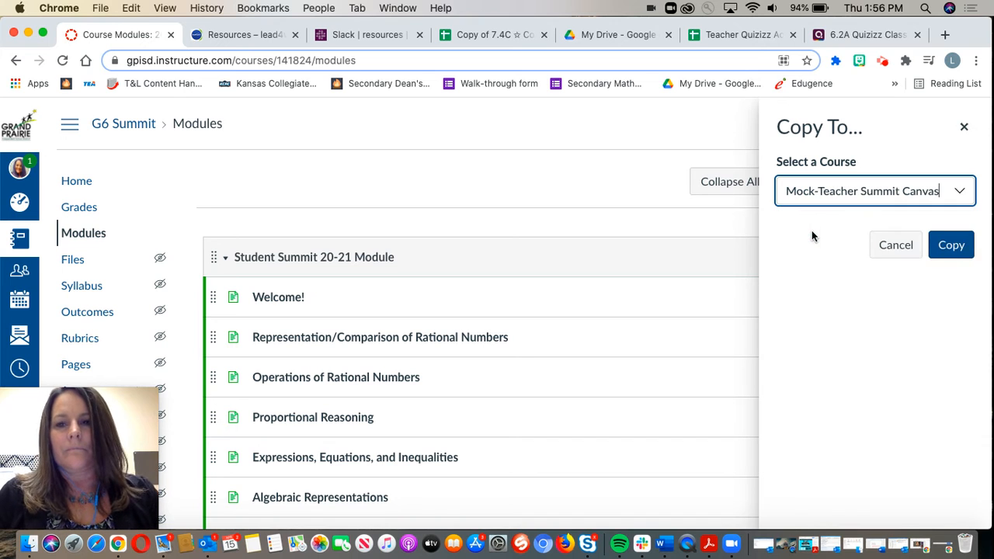
left_click(959, 246)
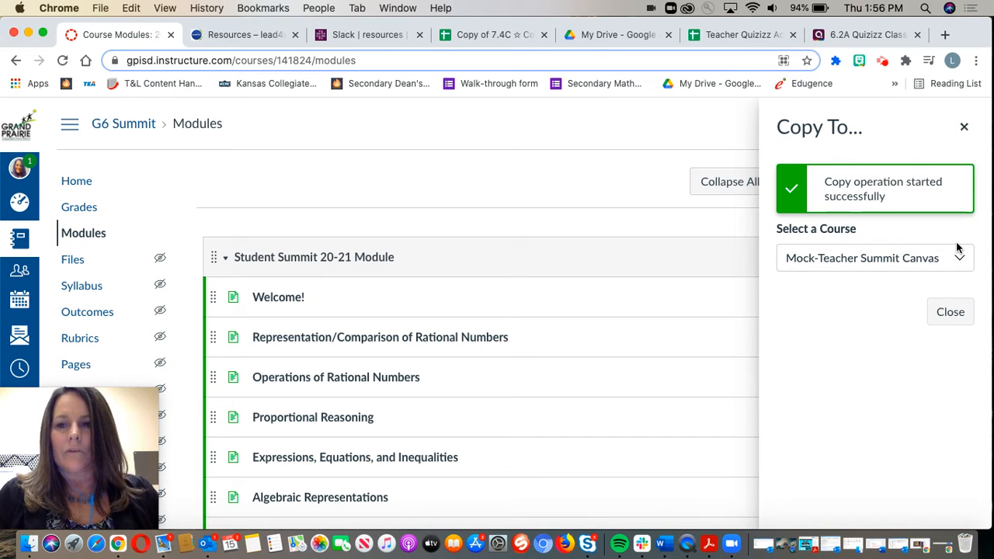
left_click(948, 314)
- Copy the Represent and Compare Rational Numbers (6.2A, 6.2C, 6.2D) module to the Mock-Teacher Summit Canvas course
scroll(719, 335, "down", 10)
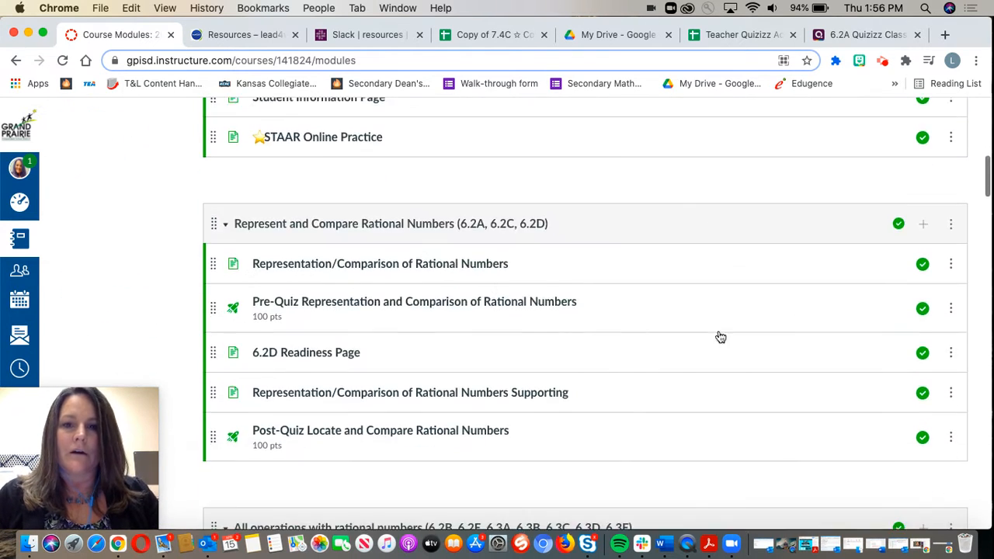
left_click(951, 223)
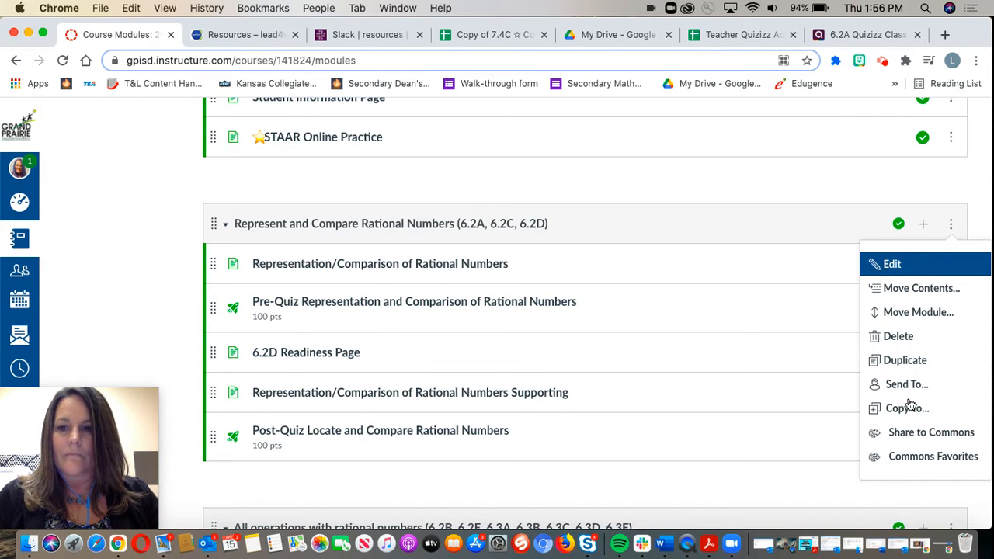
left_click(902, 409)
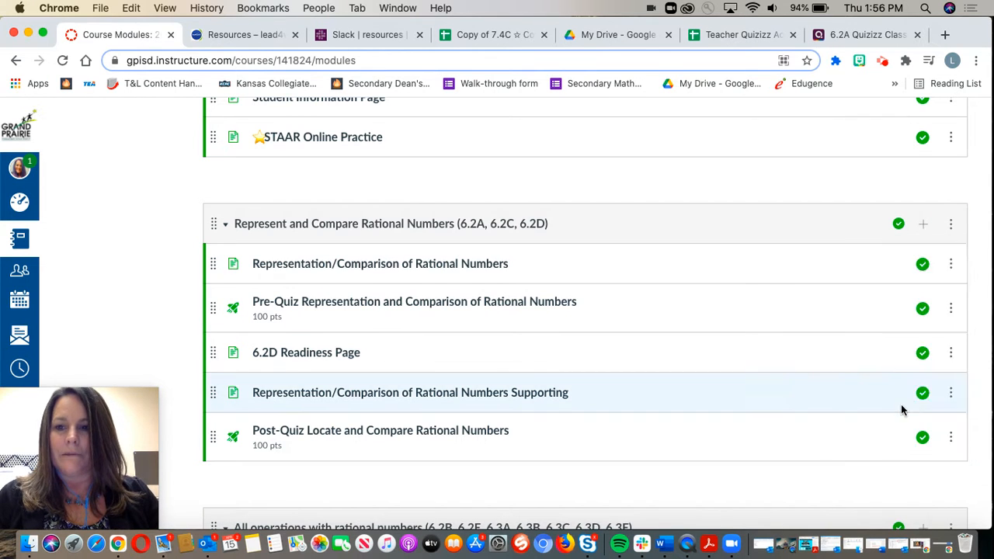
left_click(822, 192)
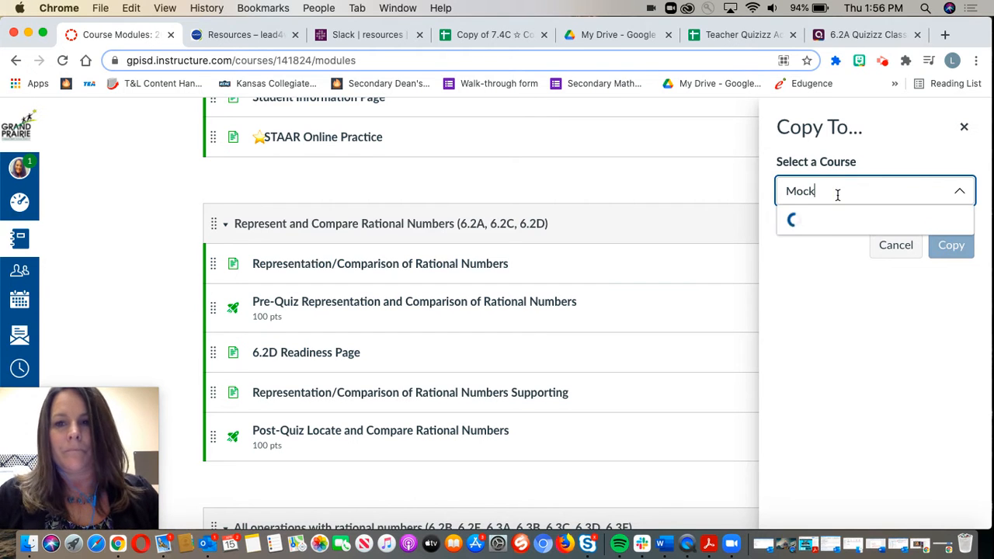
left_click(829, 222)
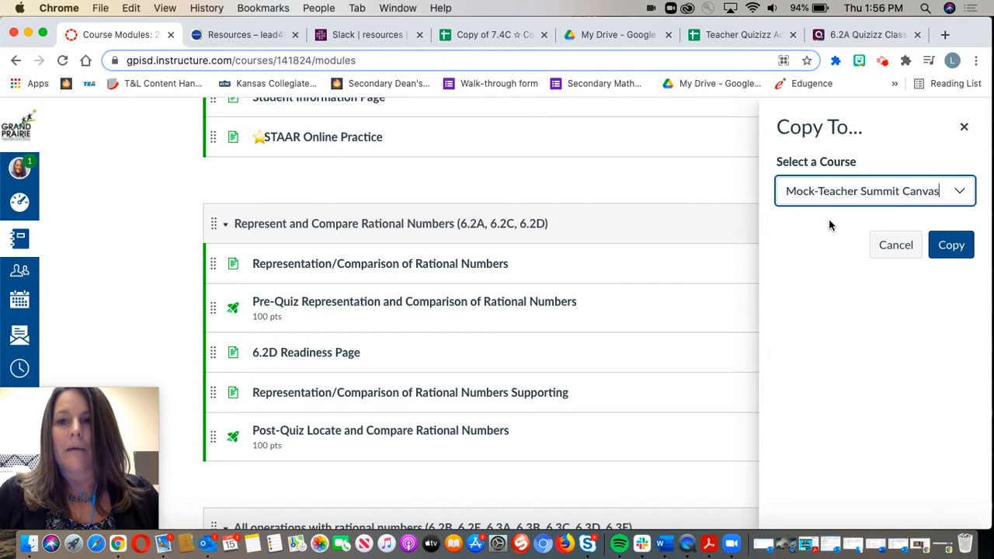
left_click(951, 247)
left_click(950, 312)
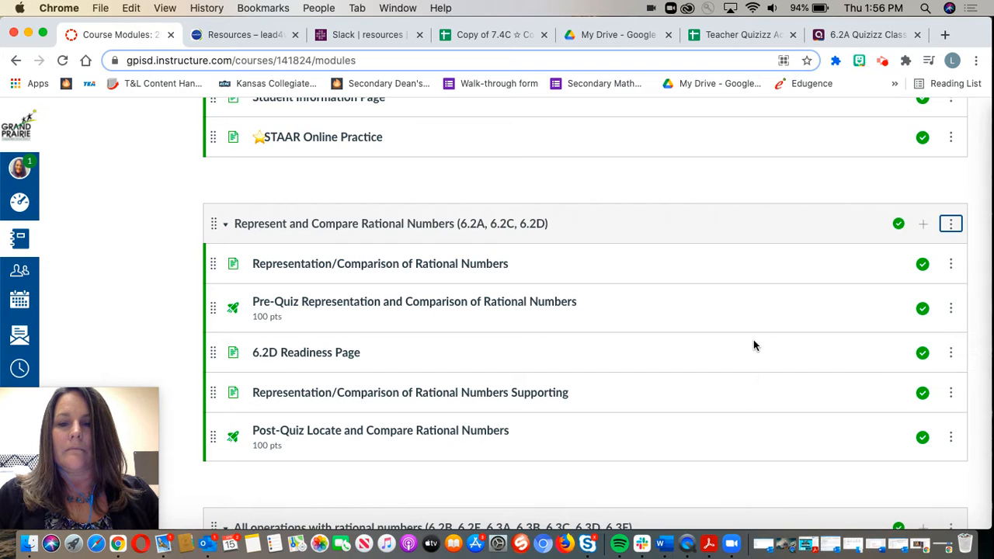
- Copy the All operations with rational numbers module to the Mock-Teacher Summit Canvas course
scroll(750, 344, "down", 5)
left_click(950, 198)
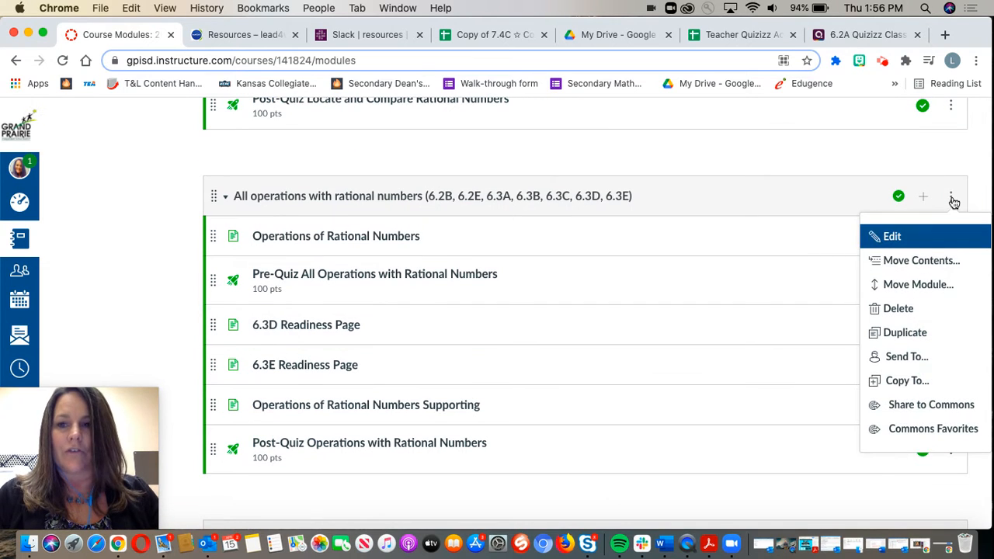
left_click(896, 382)
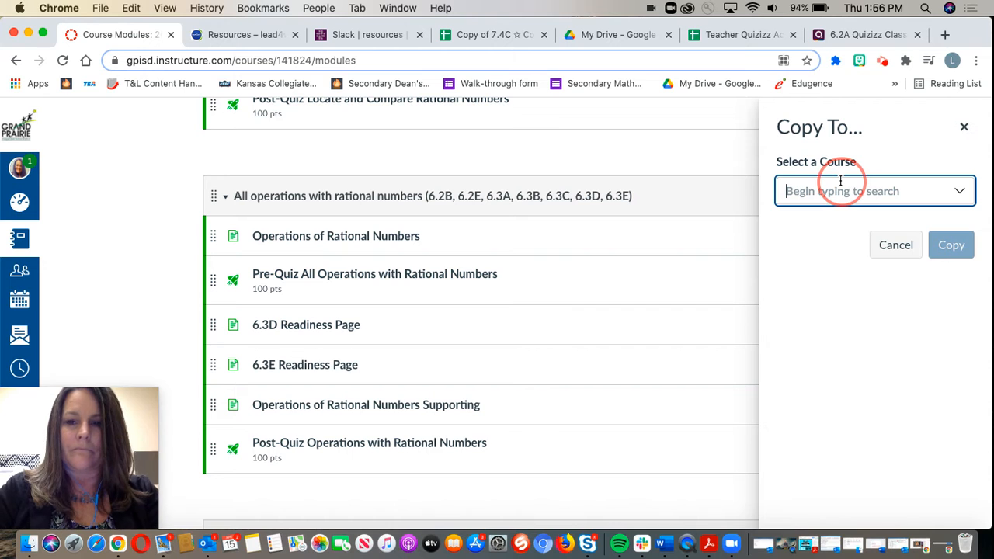
type("Mock")
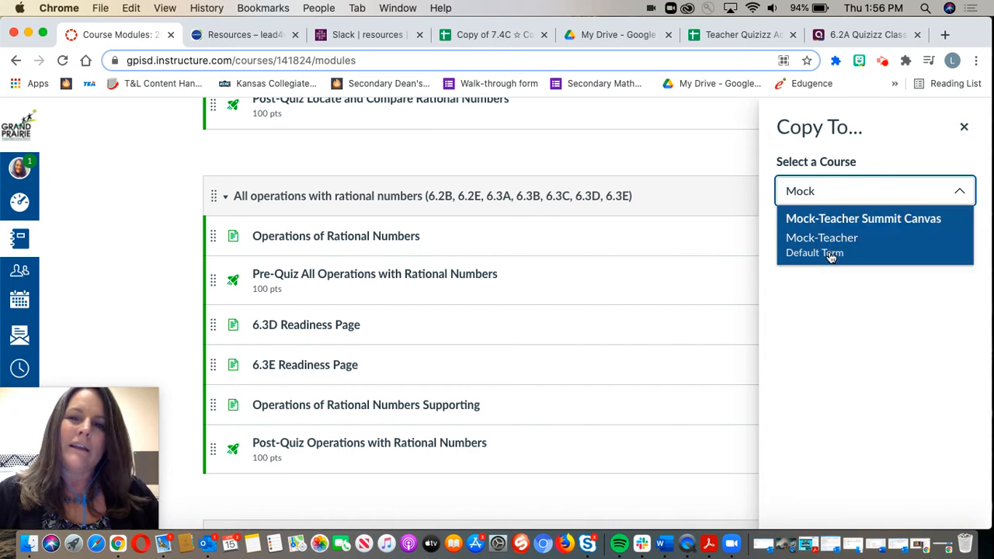
left_click(839, 221)
left_click(951, 259)
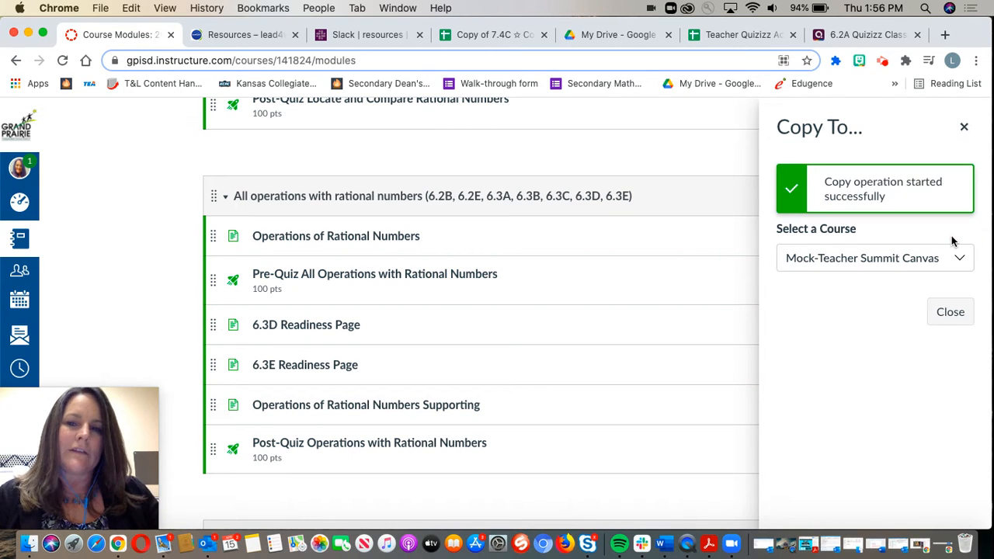
left_click(951, 312)
- Look through the remaining modules of the 6th grade Summit course, from Proportional Reasoning down to the Student Guide
scroll(497, 371, "down", 7)
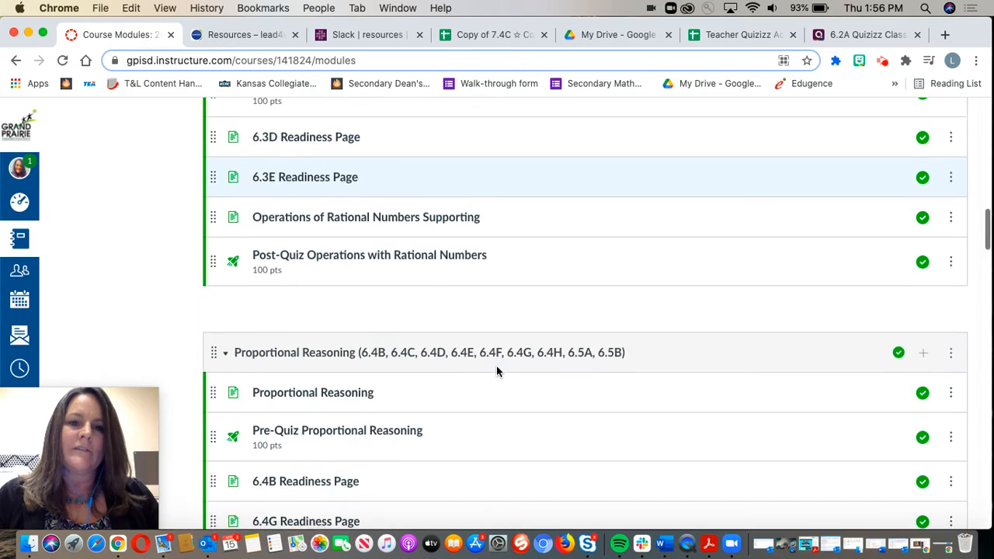
scroll(497, 371, "down", 10)
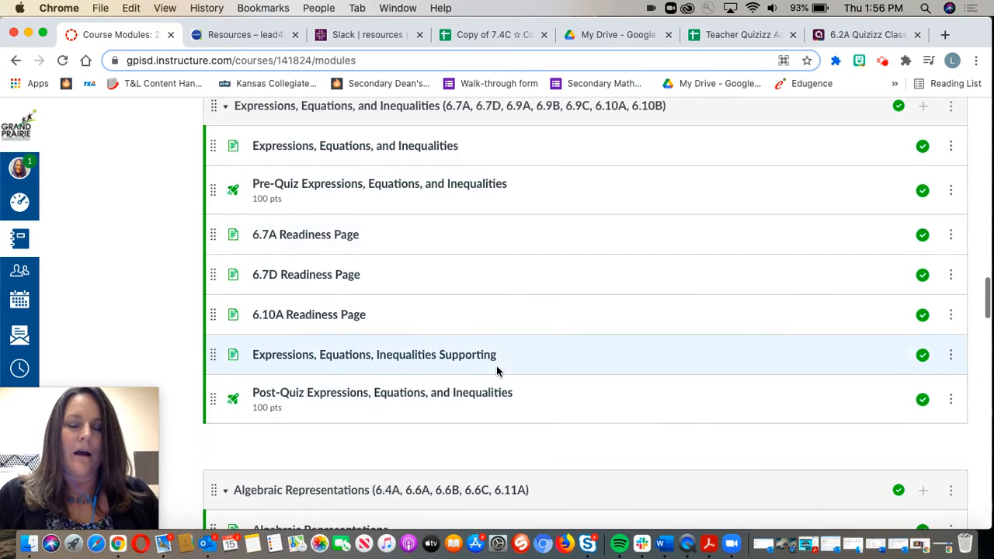
scroll(497, 371, "down", 13)
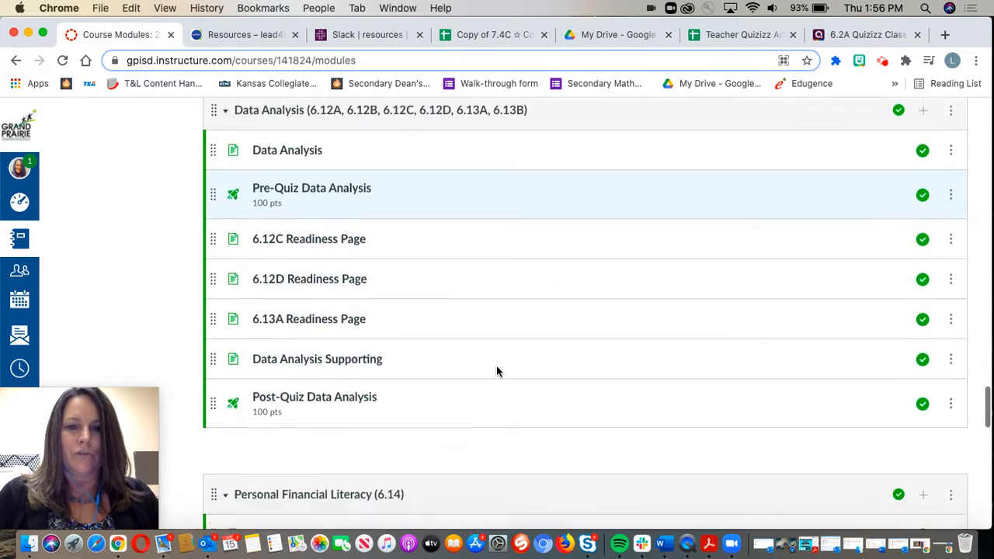
scroll(496, 365, "down", 8)
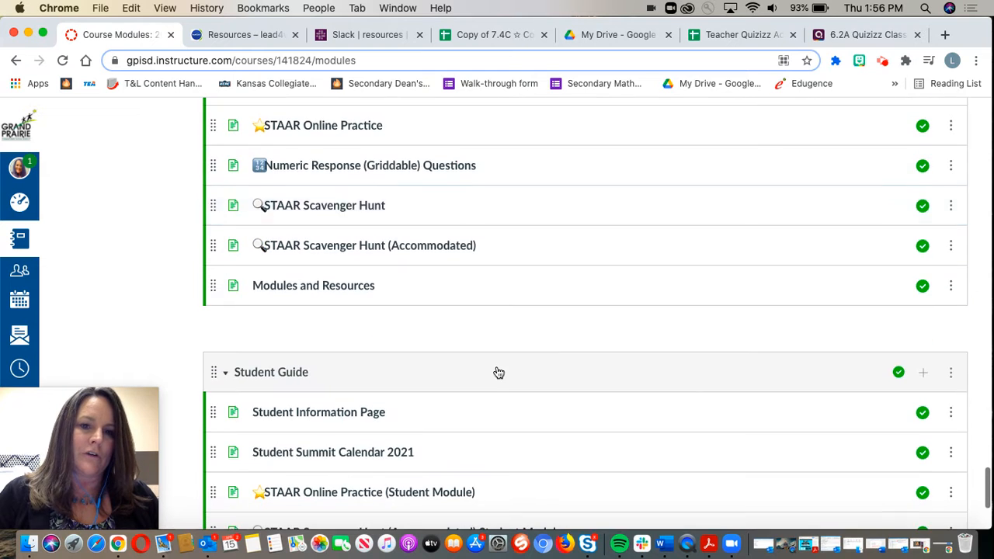
scroll(496, 365, "up", 8)
scroll(496, 366, "up", 20)
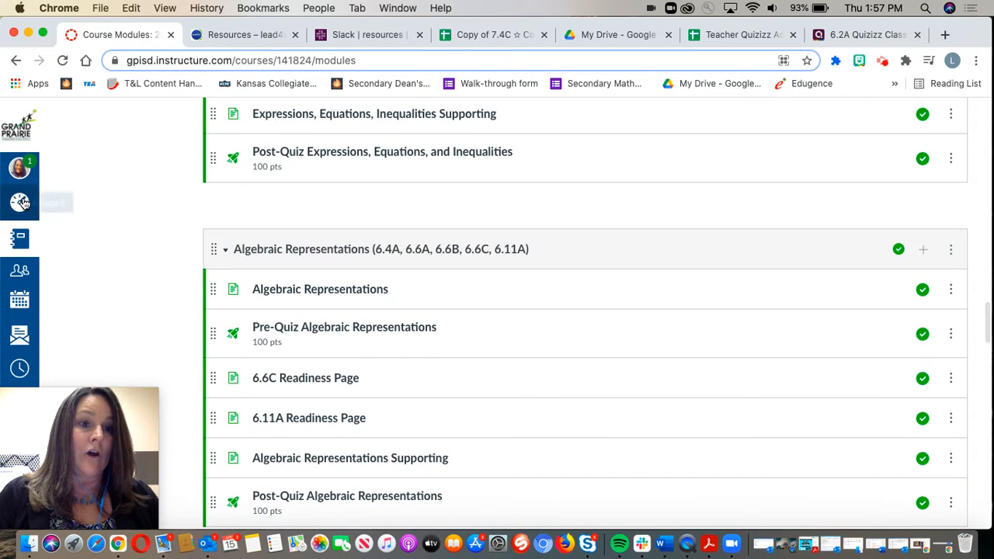
- Return to the dashboard and open the unpublished Mock-Teacher Summit Canvas course
left_click(20, 202)
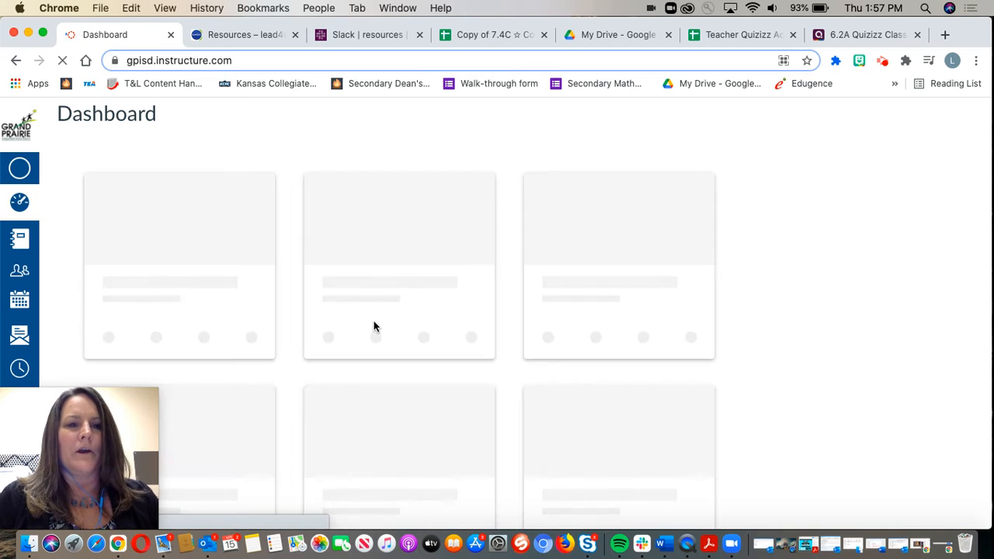
left_click_drag(68, 393, 918, 385)
scroll(513, 468, "down", 10)
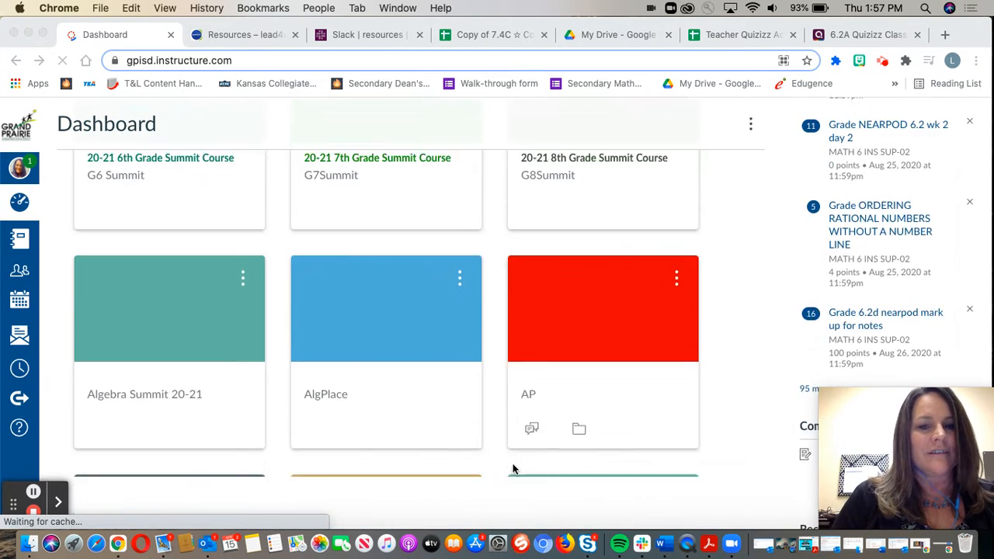
scroll(512, 468, "down", 4)
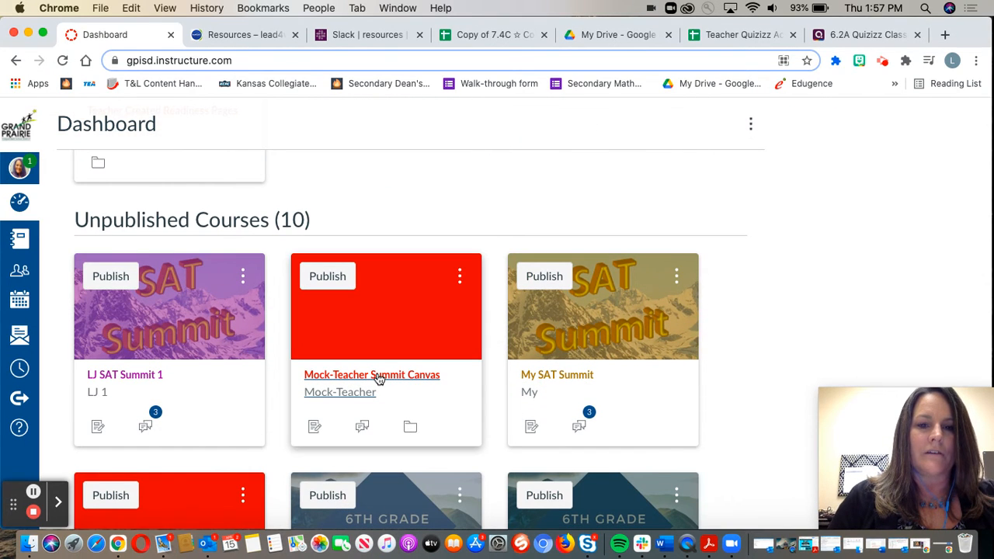
left_click(378, 377)
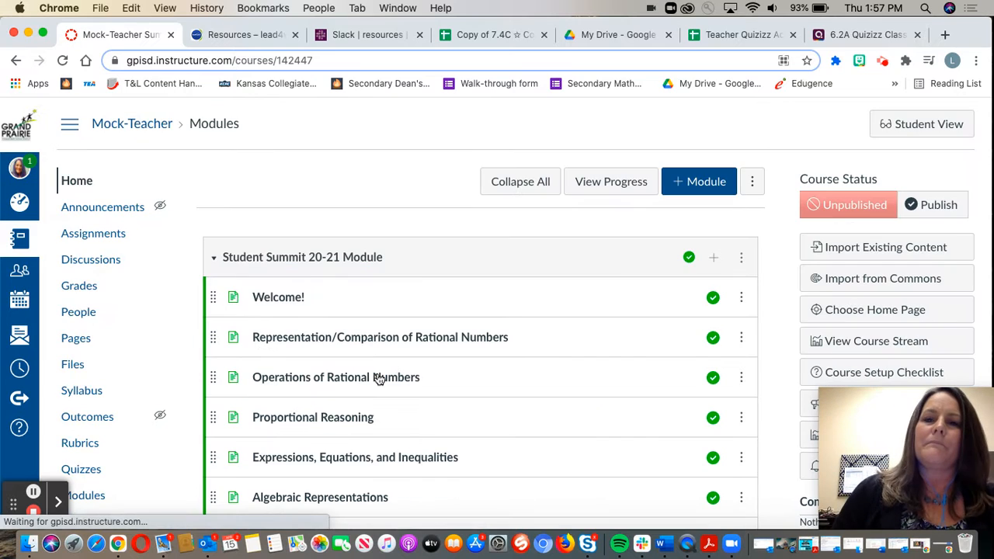
- Check the course's module list for the copied modules, reloading the page to refresh it
scroll(405, 310, "down", 3)
scroll(406, 311, "down", 2)
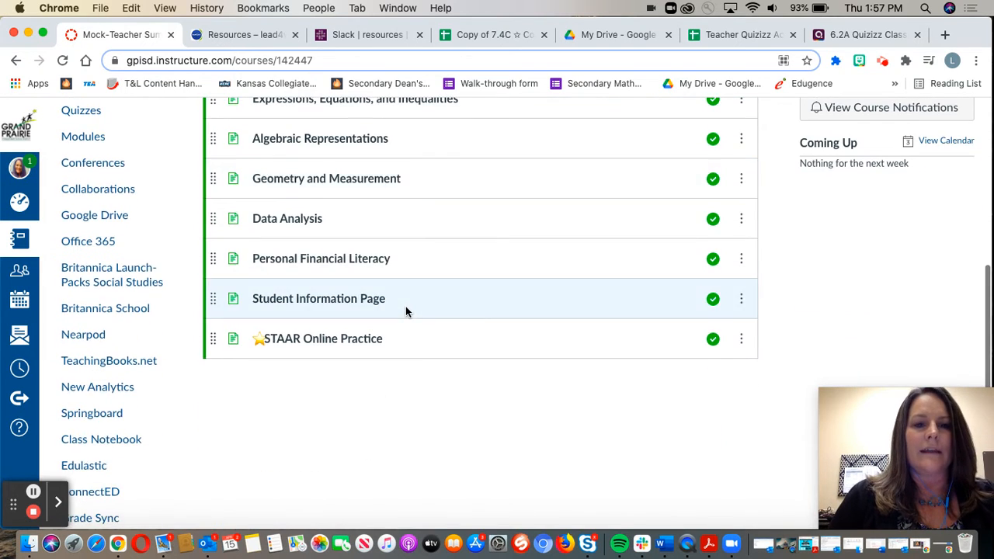
scroll(406, 311, "up", 5)
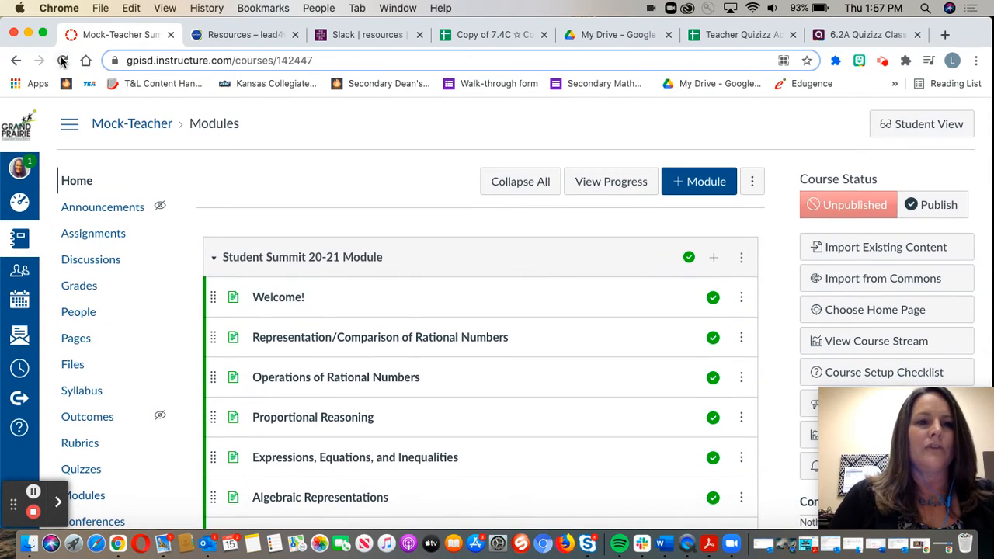
left_click(62, 61)
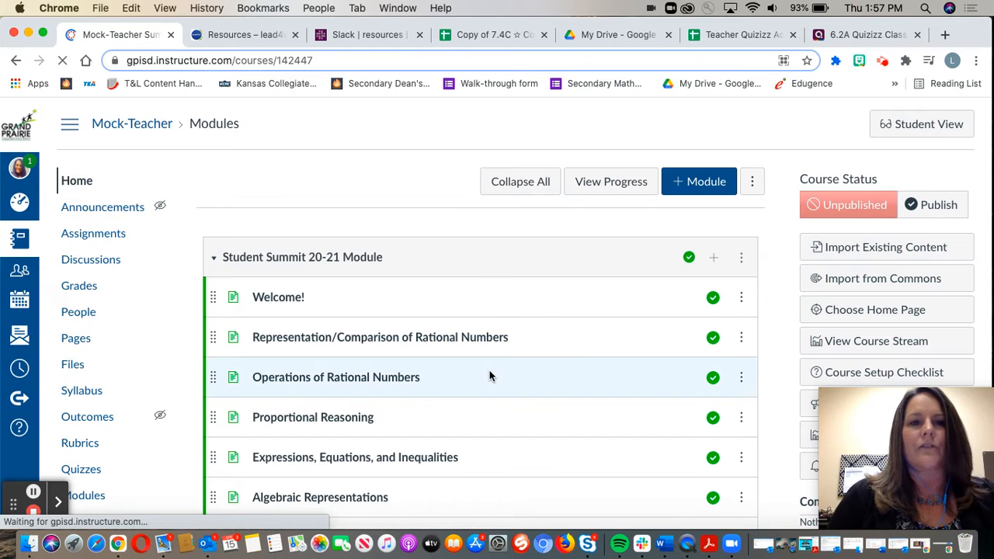
scroll(489, 376, "down", 10)
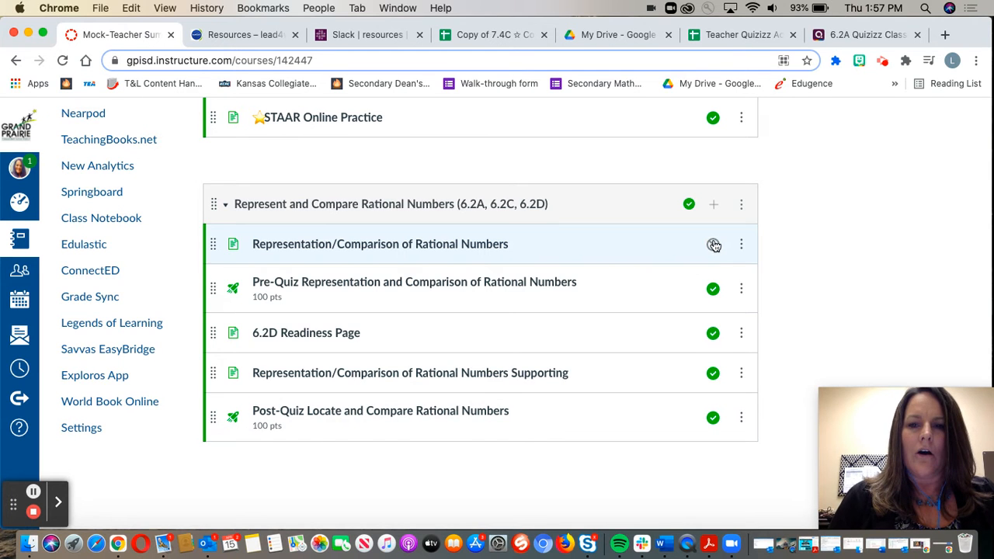
- Review the items and publish status of the copied Student Summit 20-21 and Represent and Compare Rational Numbers modules
scroll(689, 208, "up", 5)
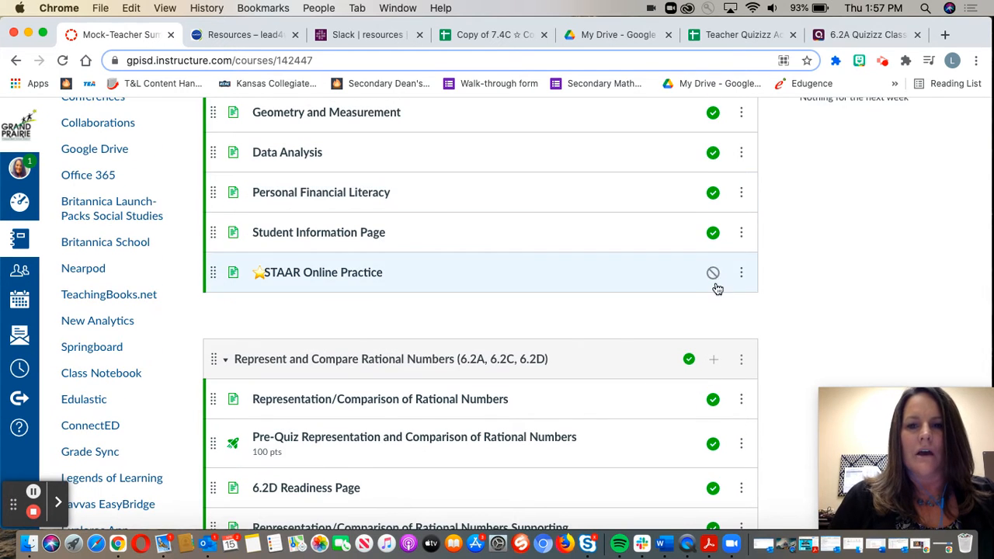
scroll(715, 288, "up", 4)
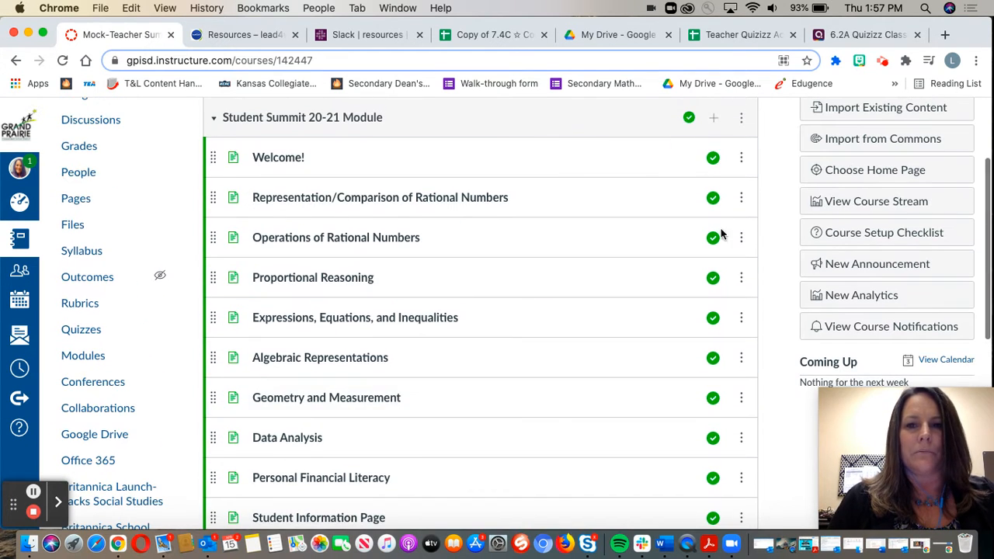
scroll(714, 235, "down", 2)
scroll(695, 319, "down", 6)
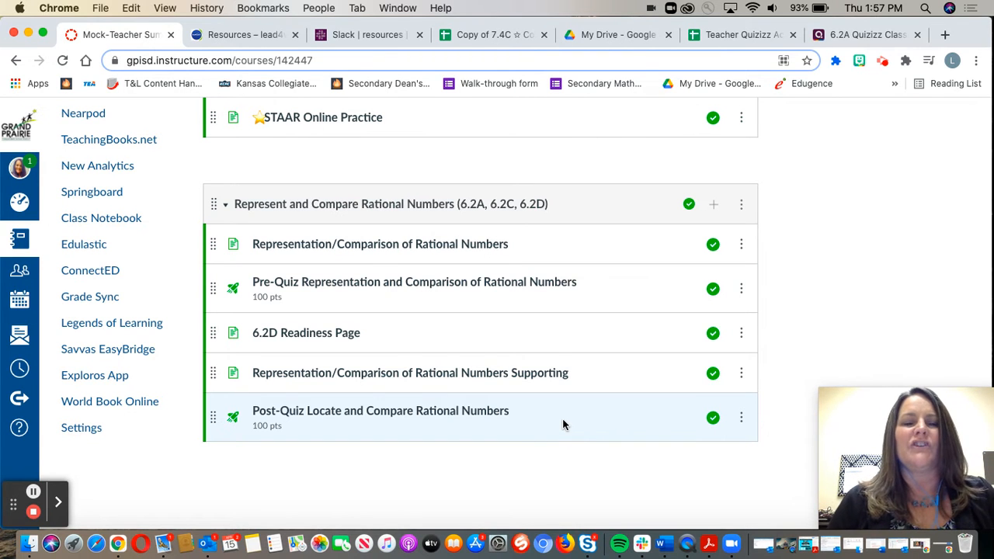
scroll(564, 424, "up", 5)
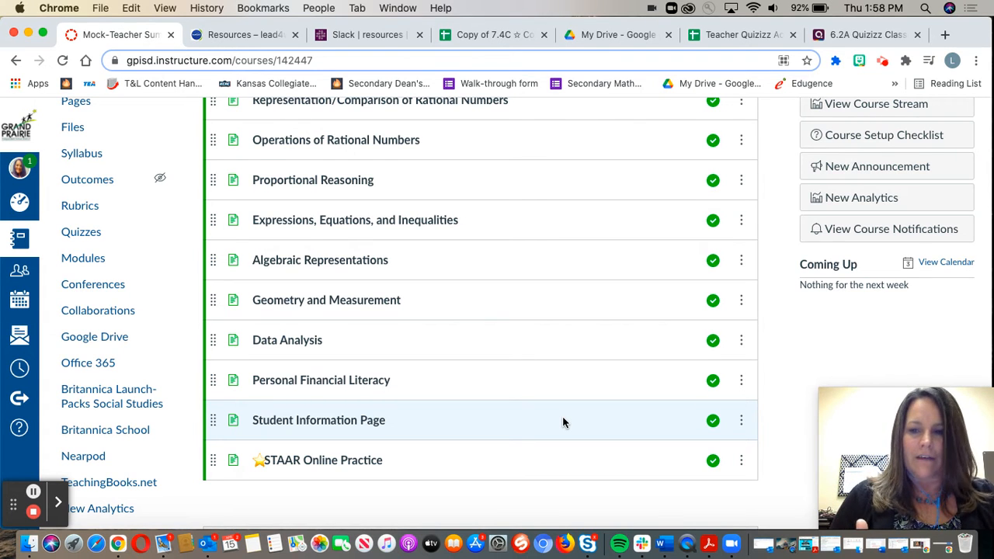
scroll(563, 420, "up", 5)
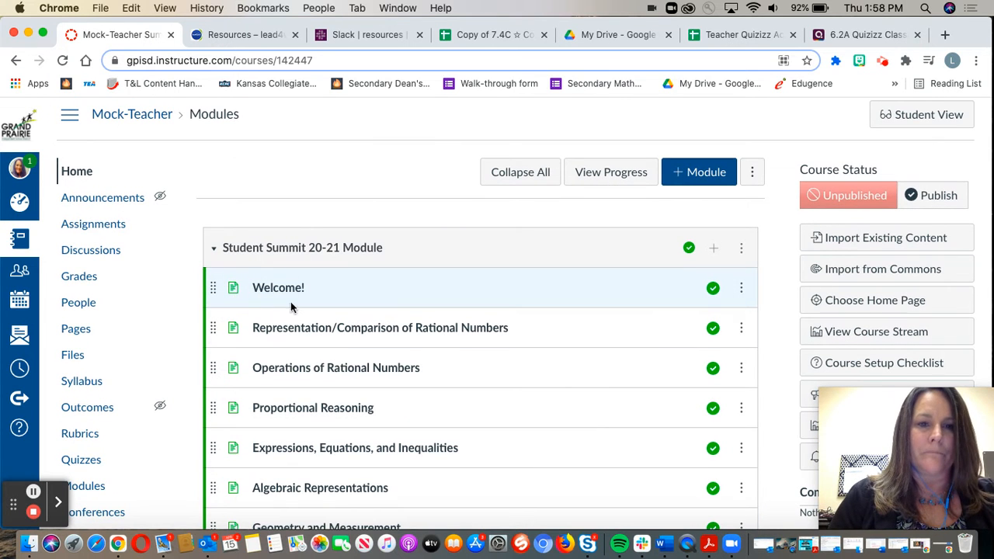
- Reload the course page and check the module list for the copied All operations with rational numbers module
scroll(472, 369, "down", 10)
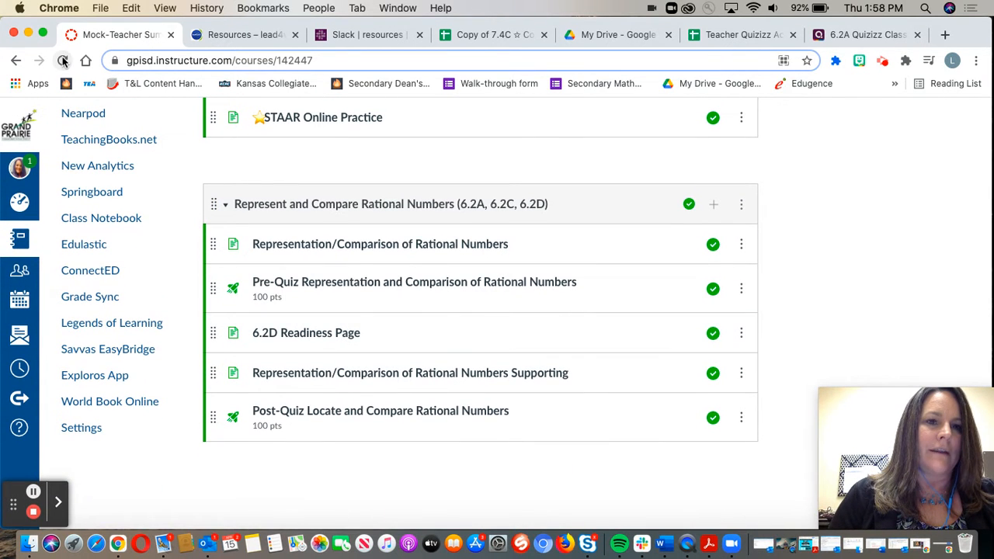
left_click(63, 61)
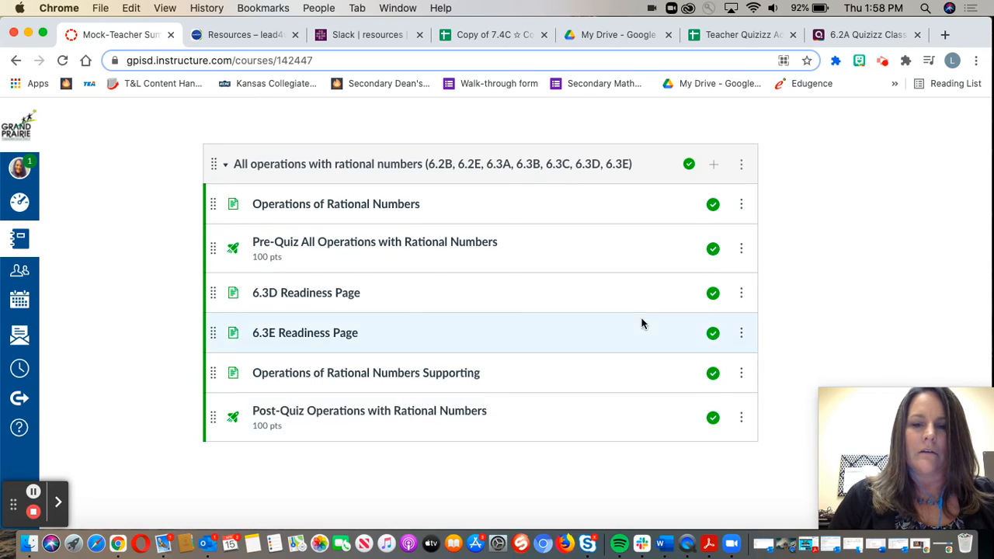
scroll(642, 324, "up", 15)
scroll(641, 324, "down", 10)
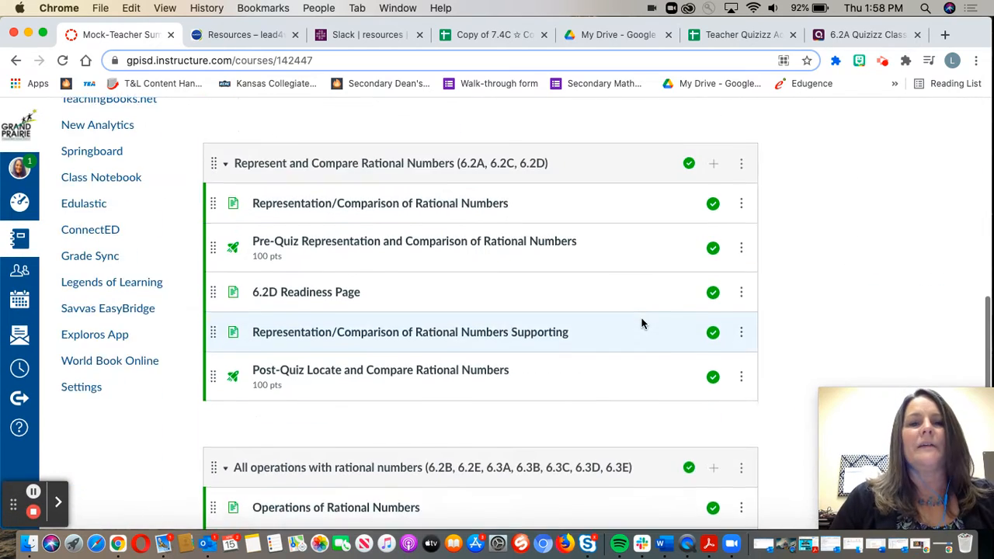
- Delete the Represent and Compare Rational Numbers (6.2A, 6.2C, 6.2D) module from the Mock-Teacher course
scroll(641, 324, "up", 1)
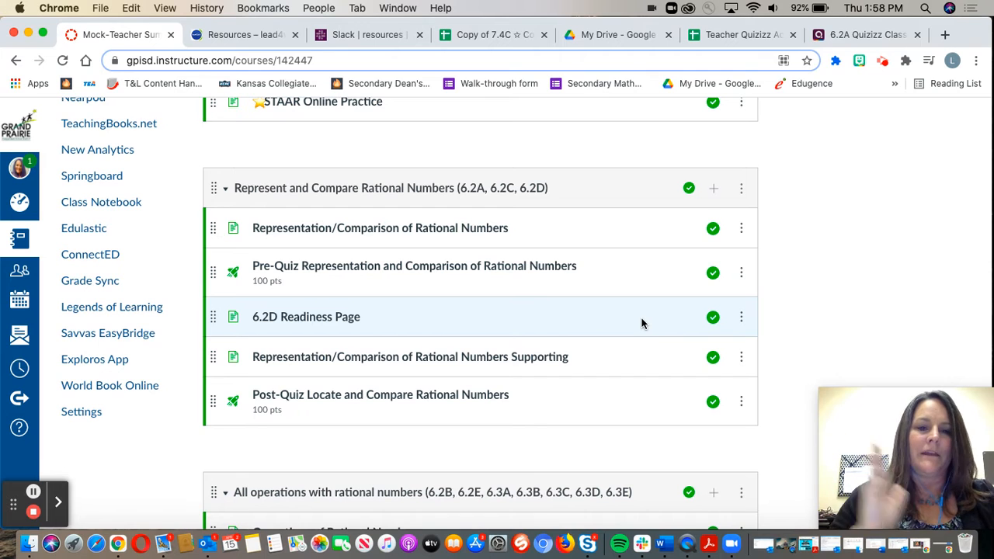
left_click(741, 189)
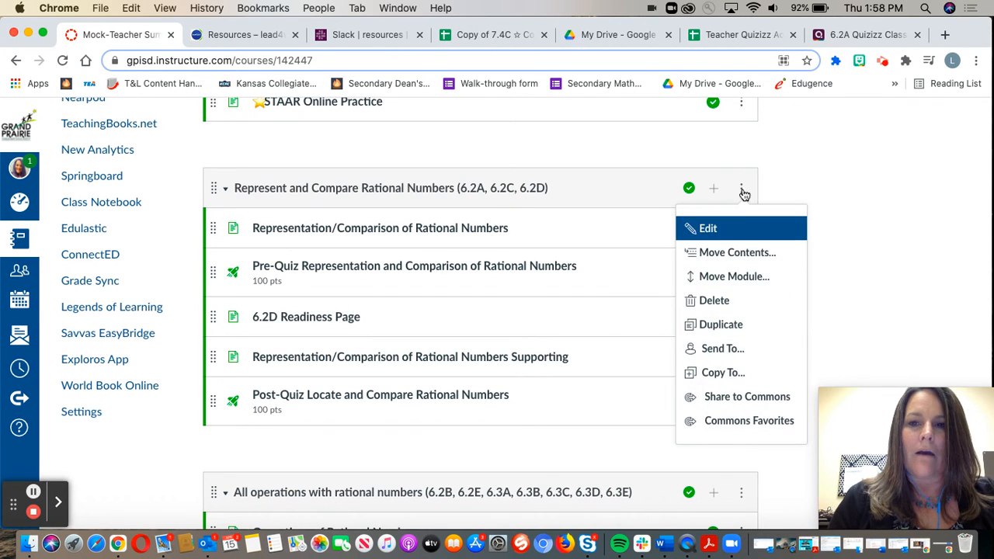
left_click(709, 300)
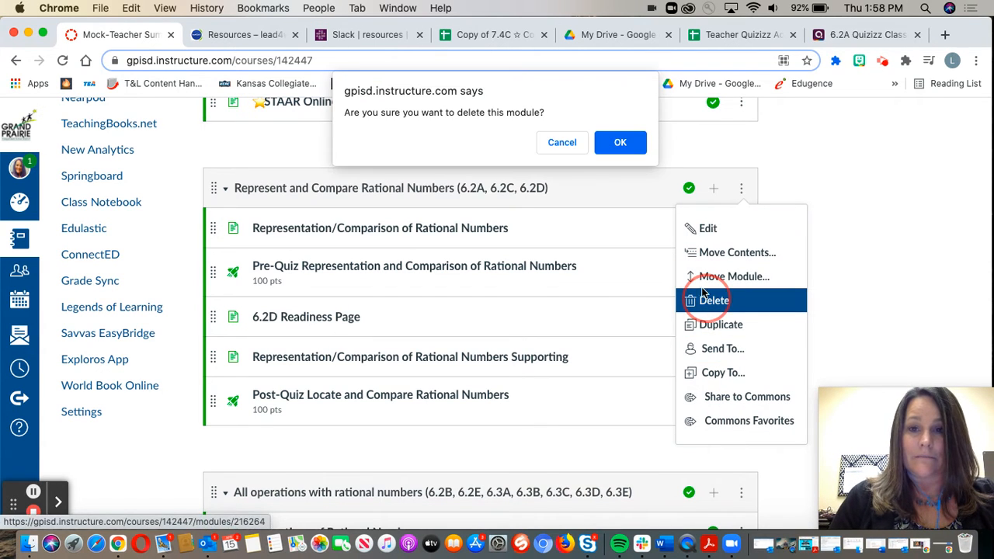
left_click(619, 143)
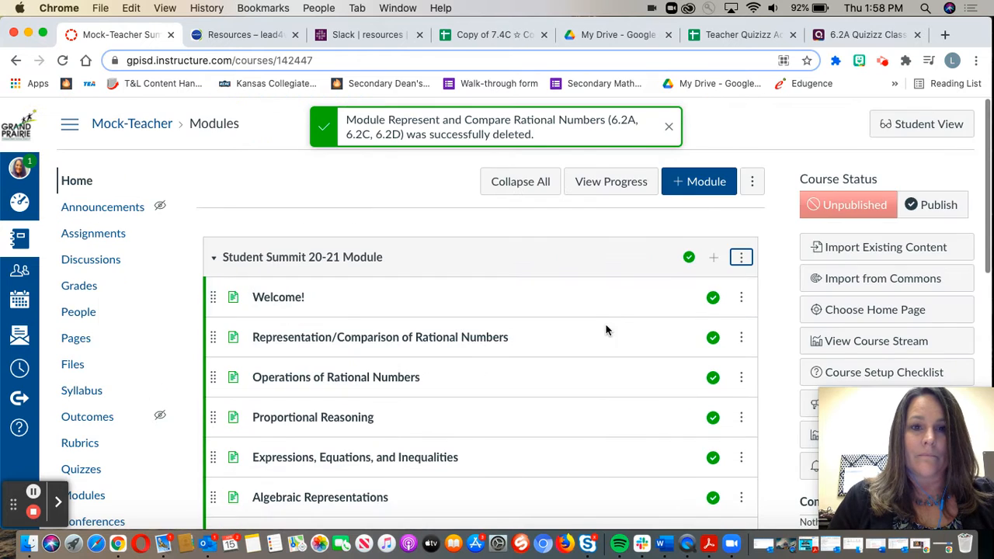
- Delete the All operations with rational numbers (6.2B, 6.2E, 6.3A, 6.3B, 6.3C, 6.3D, 6.3E) module
scroll(605, 330, "down", 10)
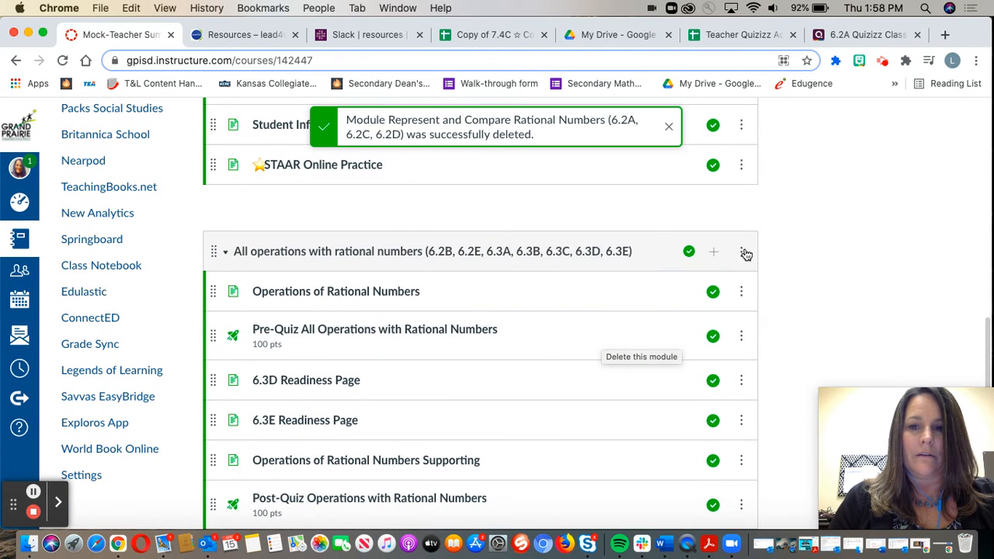
left_click(742, 253)
left_click(715, 364)
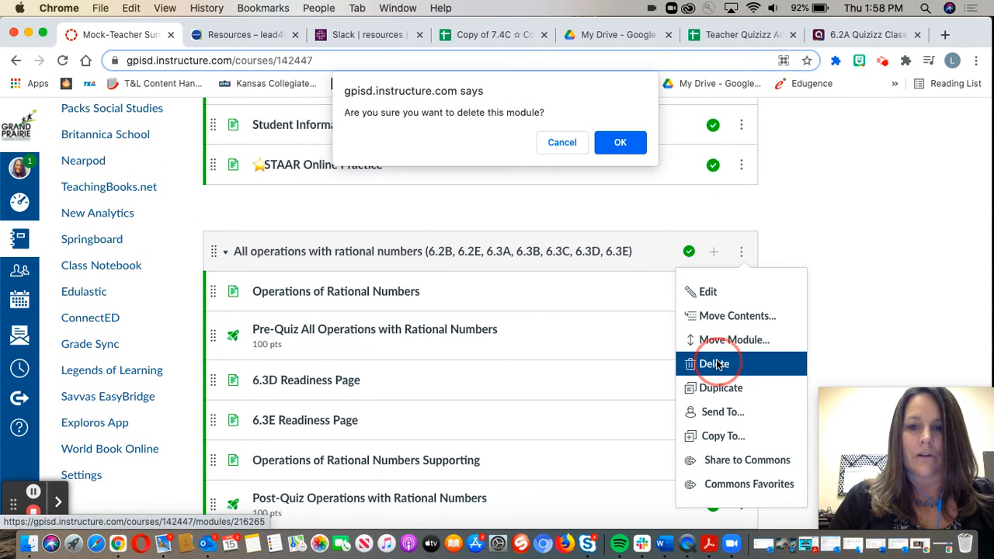
left_click(620, 144)
scroll(653, 476, "down", 10)
scroll(652, 475, "up", 10)
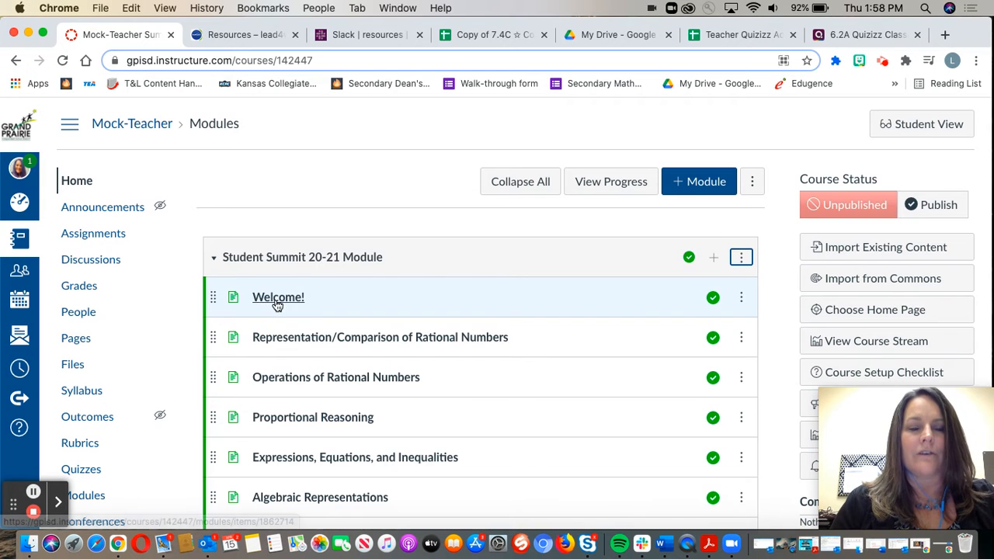
- Remove the Representation/Comparison of Rational Numbers and Operations of Rational Numbers pages from the Student Summit 20-21 Module
left_click(741, 337)
left_click(728, 475)
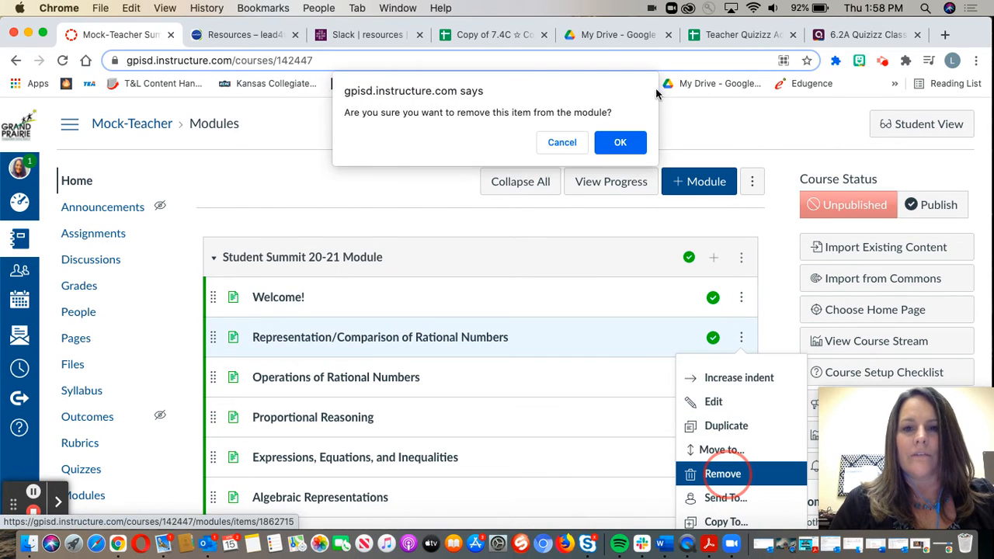
left_click(621, 141)
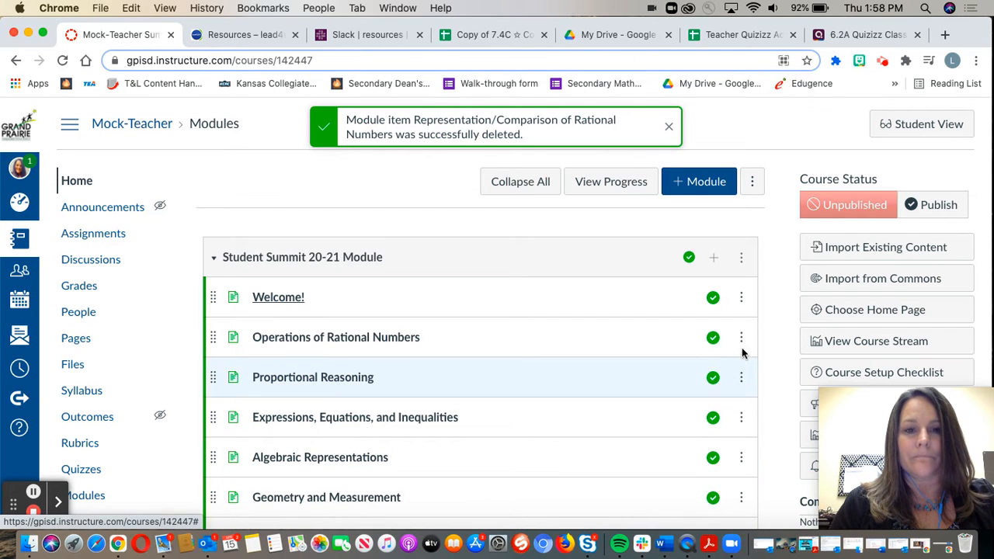
left_click(740, 337)
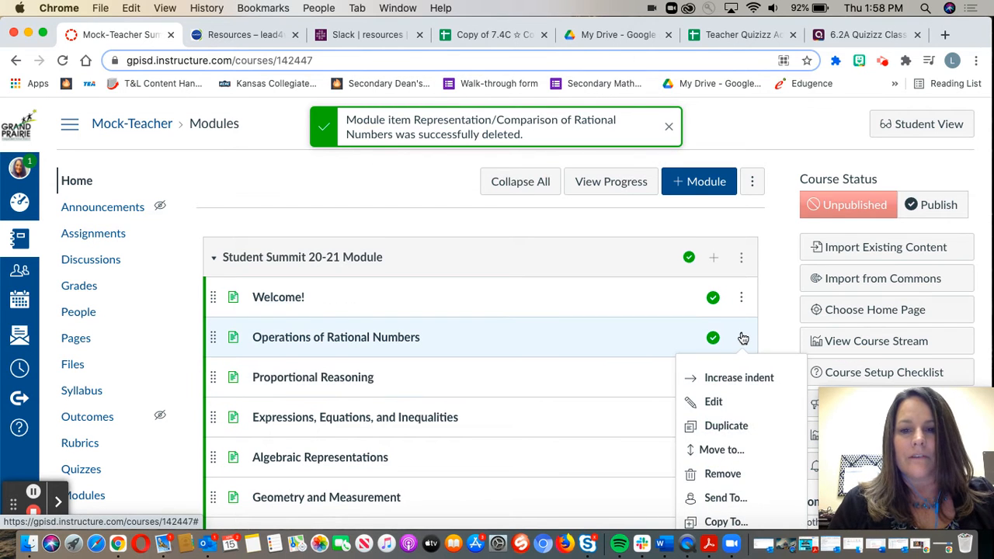
left_click(721, 475)
left_click(620, 143)
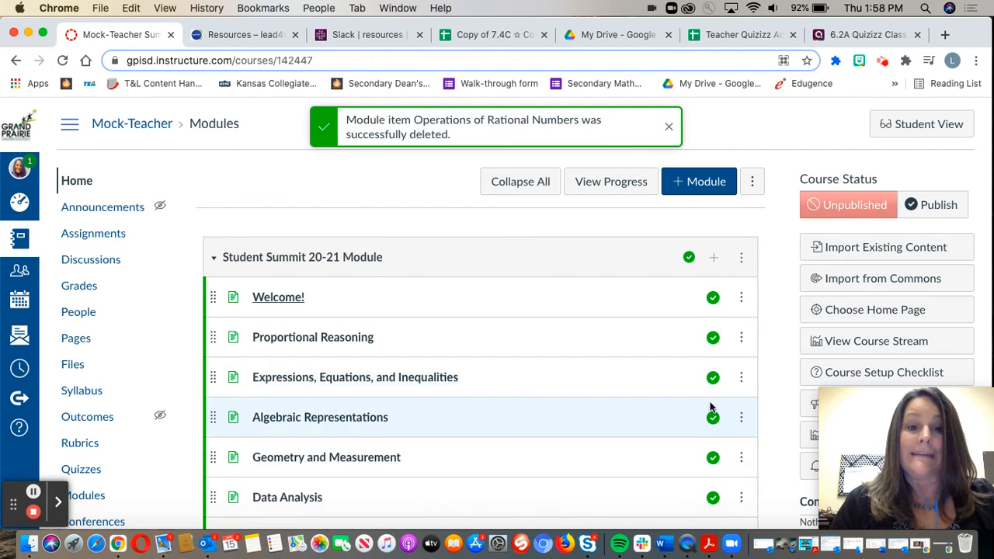
- Remove the STAAR Online Practice and Student Information Page items from the Student Summit 20-21 Module
scroll(711, 449, "down", 3)
left_click(742, 467)
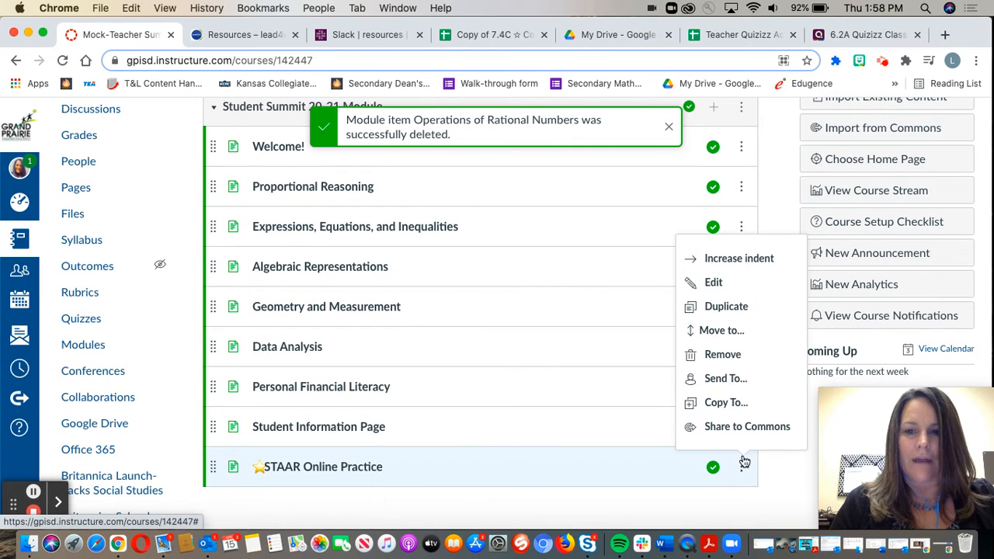
left_click(719, 355)
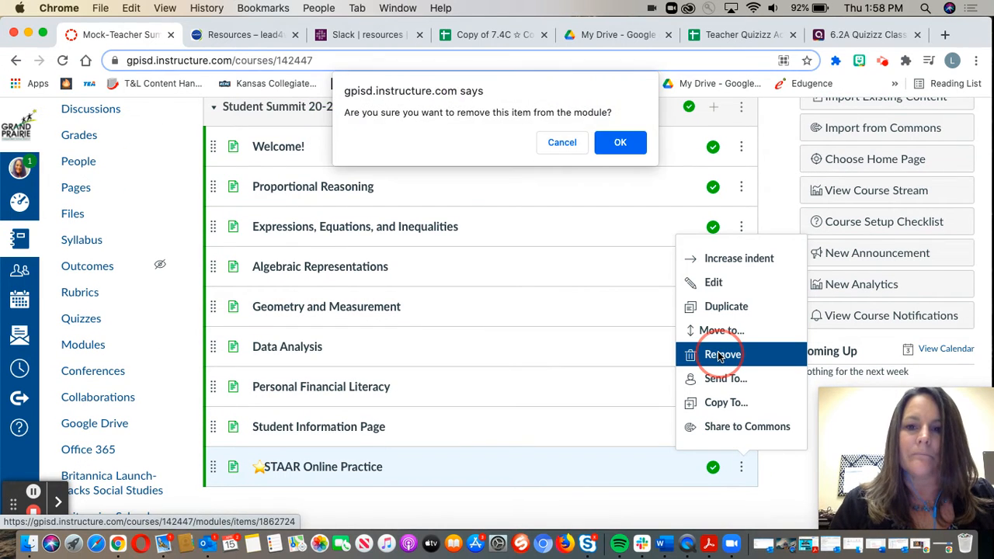
left_click(620, 142)
left_click(741, 427)
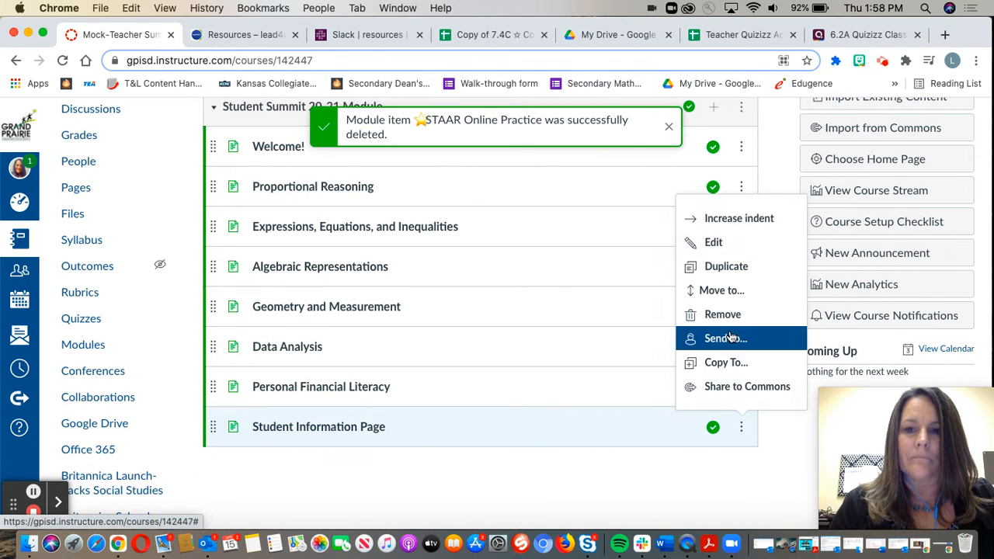
left_click(723, 315)
left_click(620, 143)
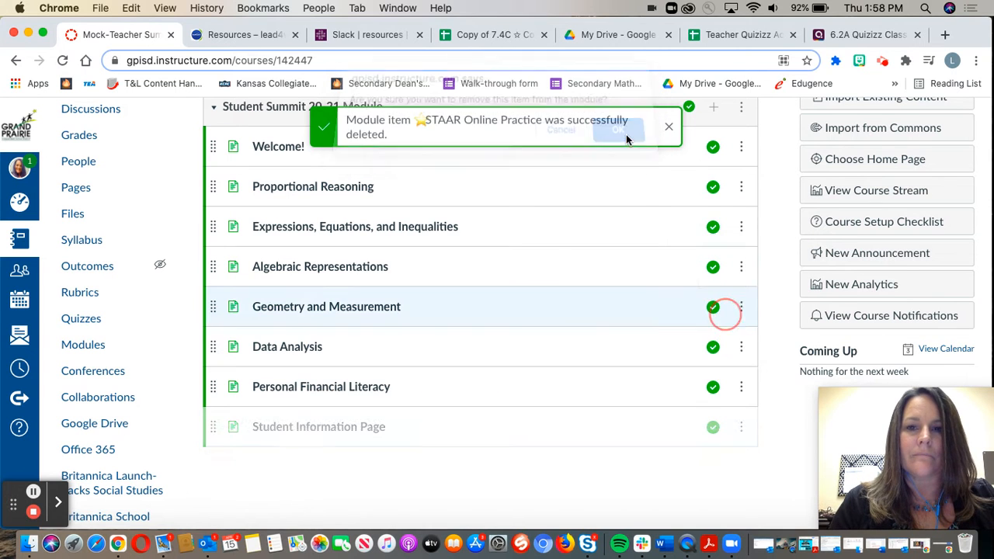
- Remove the Personal Financial Literacy and Data Analysis items from the Student Summit 20-21 Module
left_click(741, 387)
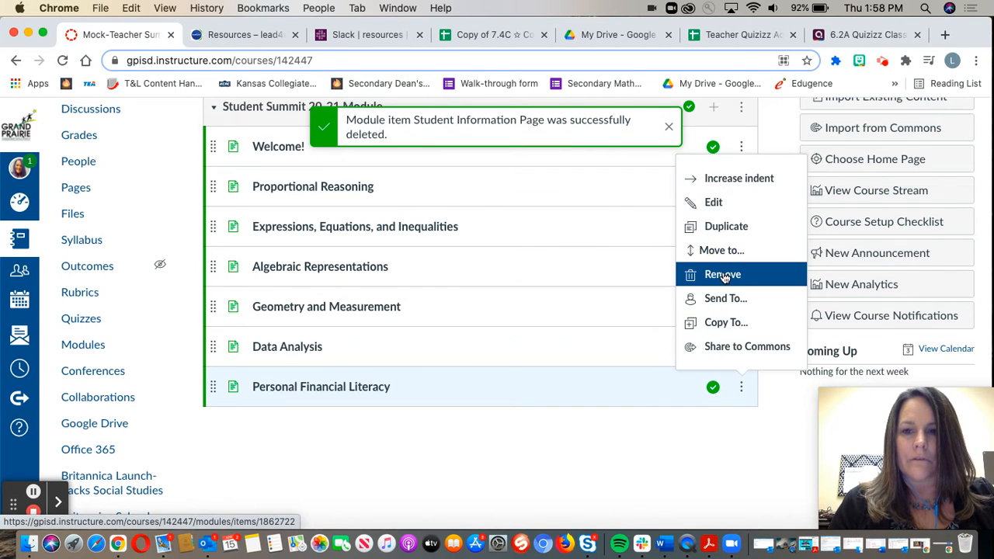
left_click(722, 275)
left_click(620, 143)
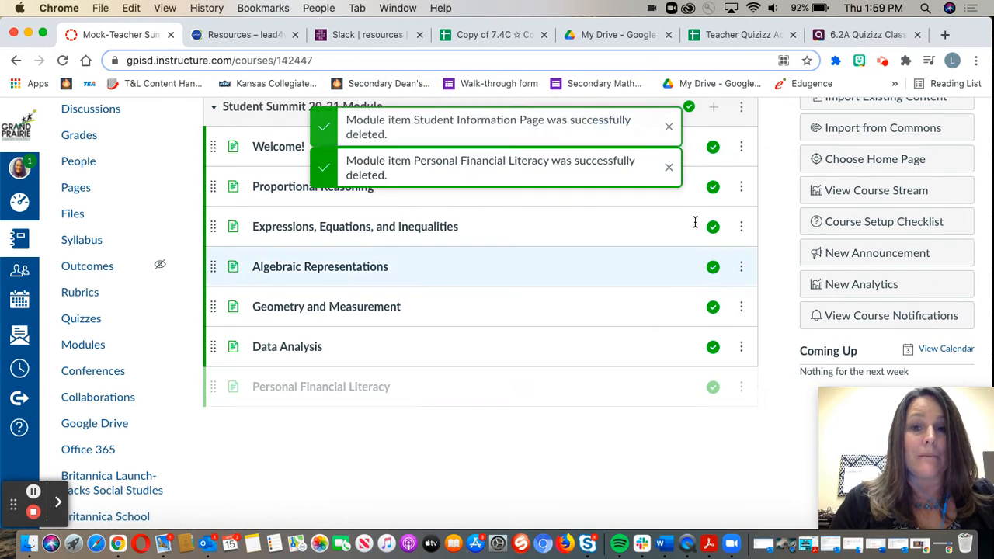
left_click(741, 347)
left_click(721, 235)
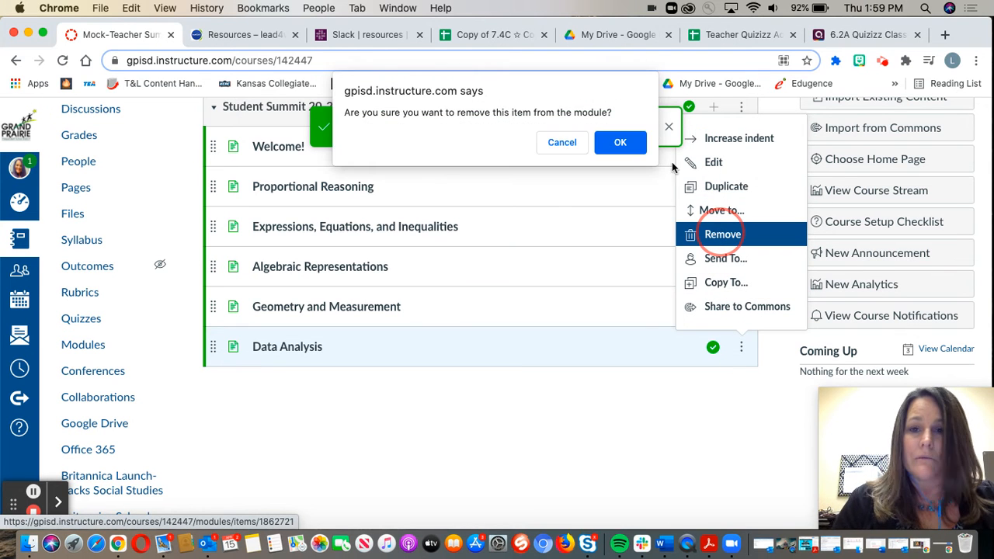
left_click(619, 142)
- Remove the Geometry and Measurement and Algebraic Representations items from the Student Summit 20-21 Module
left_click(741, 307)
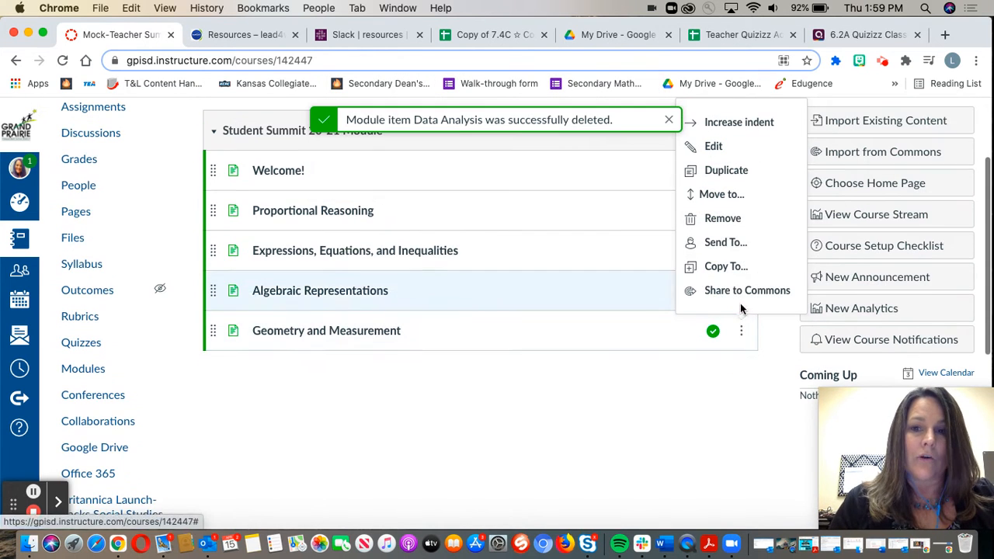
left_click(722, 219)
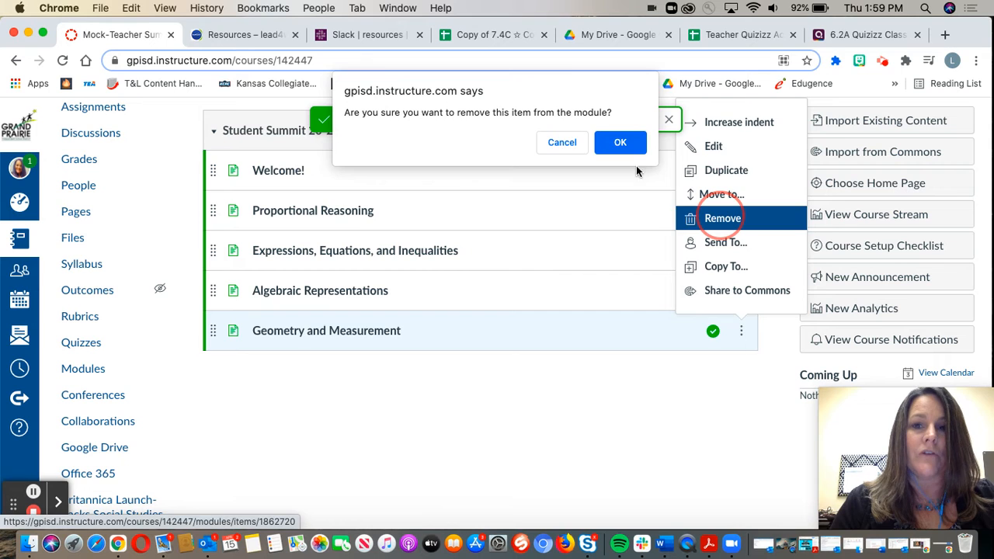
left_click(620, 142)
left_click(741, 291)
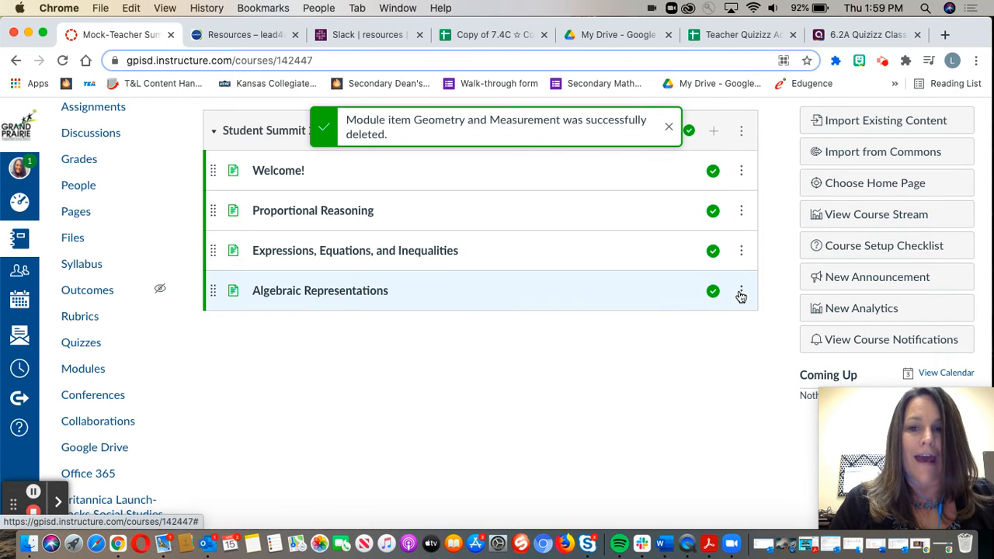
left_click(739, 291)
left_click(741, 291)
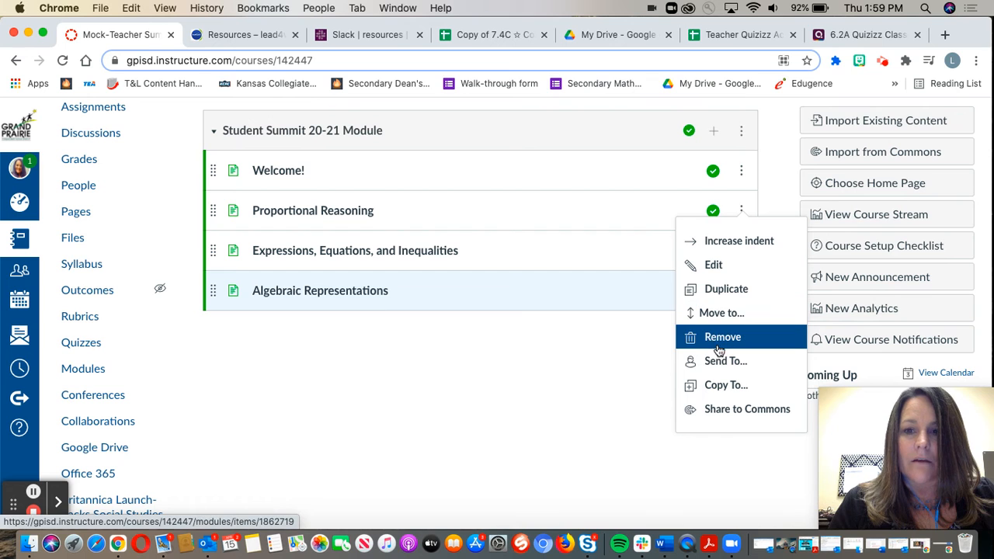
left_click(719, 342)
key("Return")
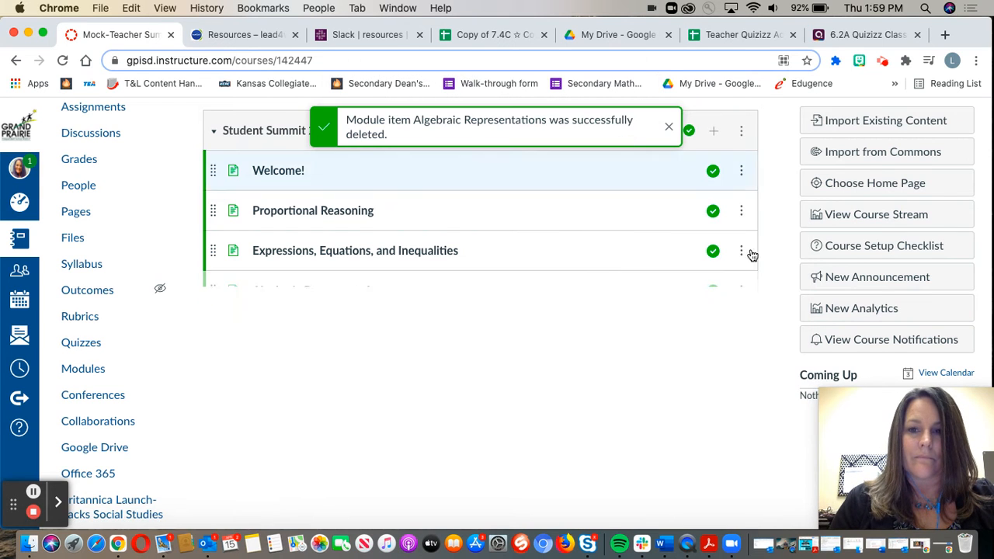
- Remove Expressions, Equations, and Inequalities and Proportional Reasoning from the Student Summit 20-21 Module, keeping only the Welcome! page
left_click(741, 252)
left_click(721, 341)
left_click(623, 140)
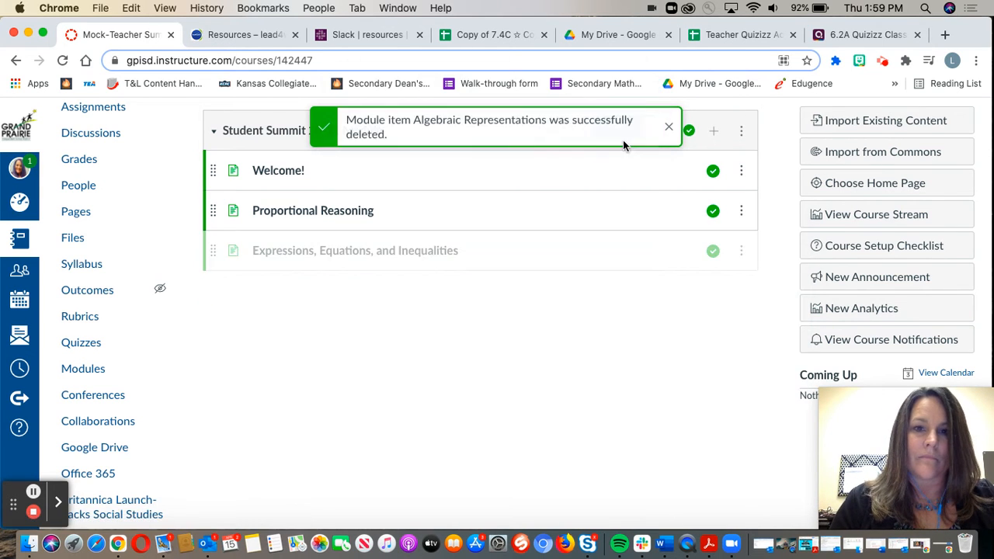
left_click(740, 211)
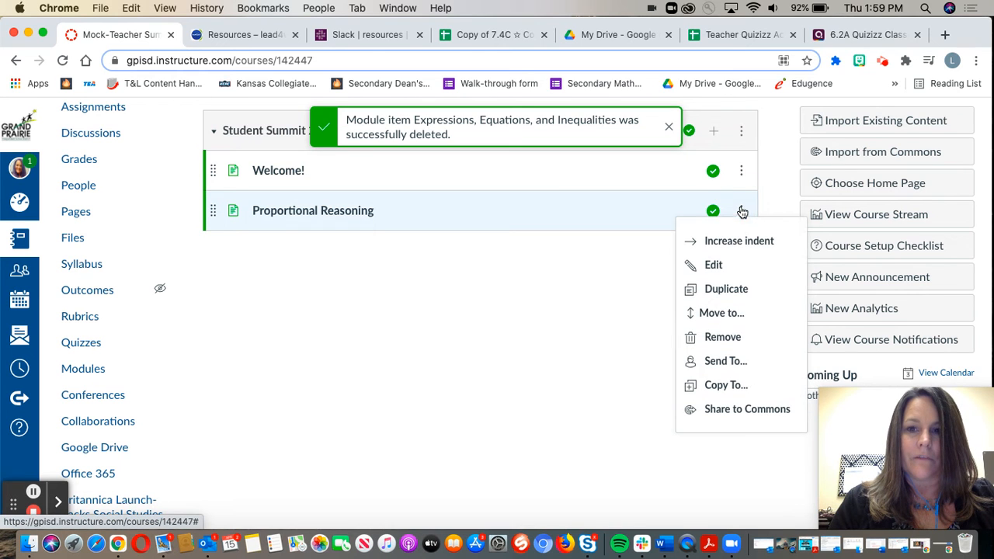
left_click(722, 338)
left_click(619, 140)
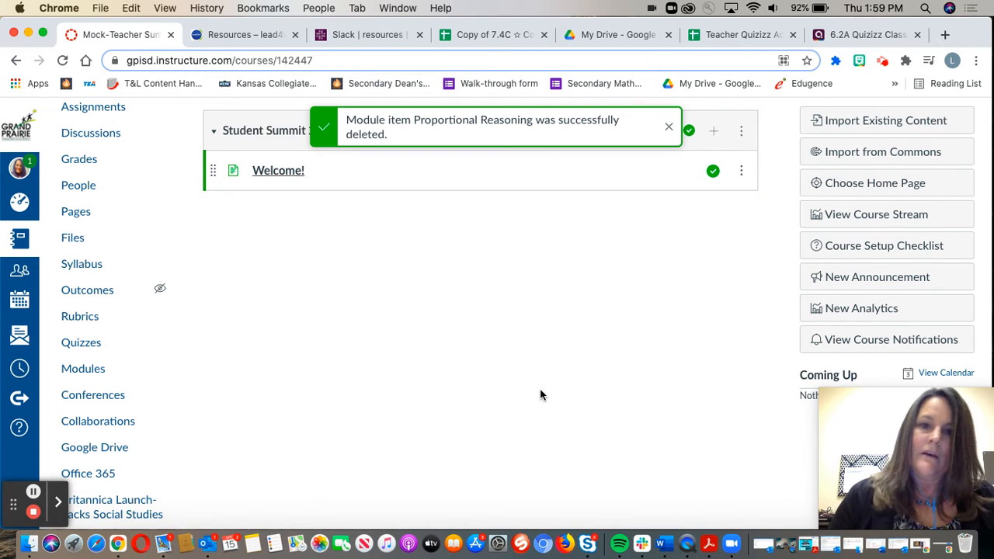
scroll(540, 392, "up", 2)
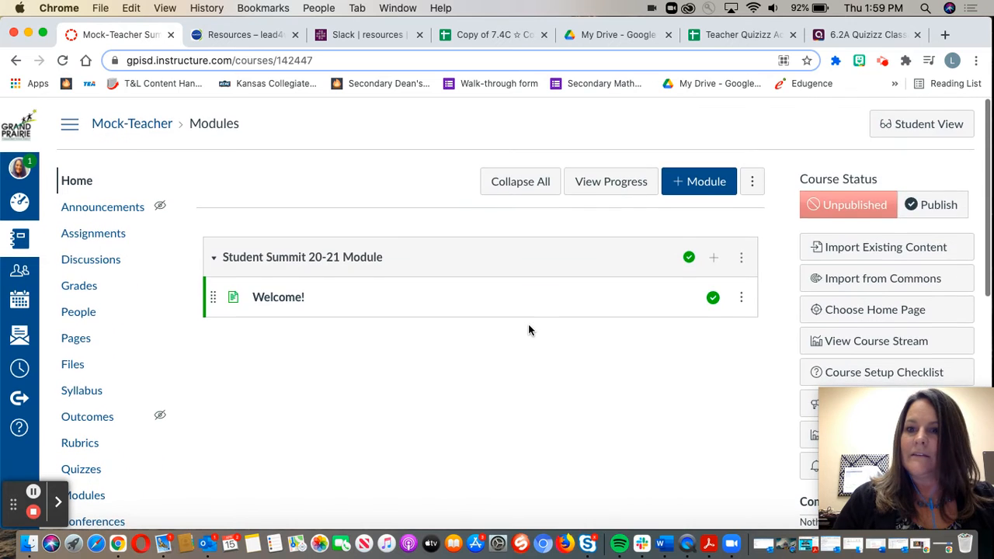
- Open the Welcome! page and look through its video, dates and structure sections down to the topic images
scroll(528, 327, "down", 3)
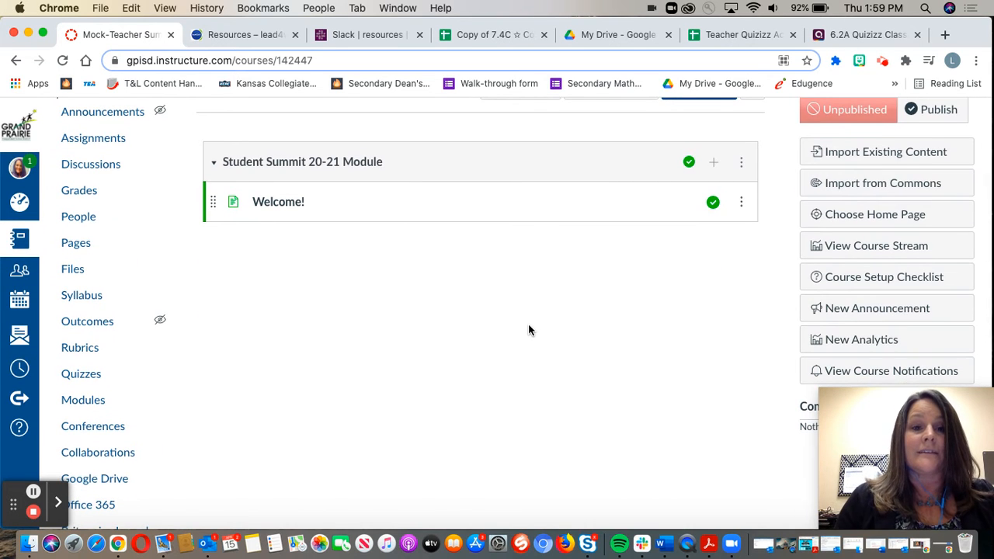
left_click(278, 204)
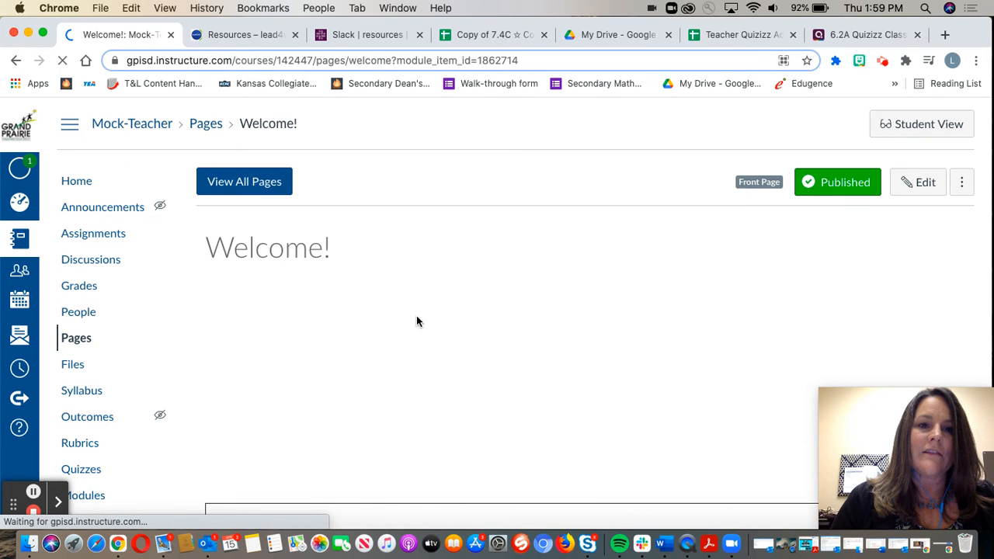
scroll(423, 318, "down", 2)
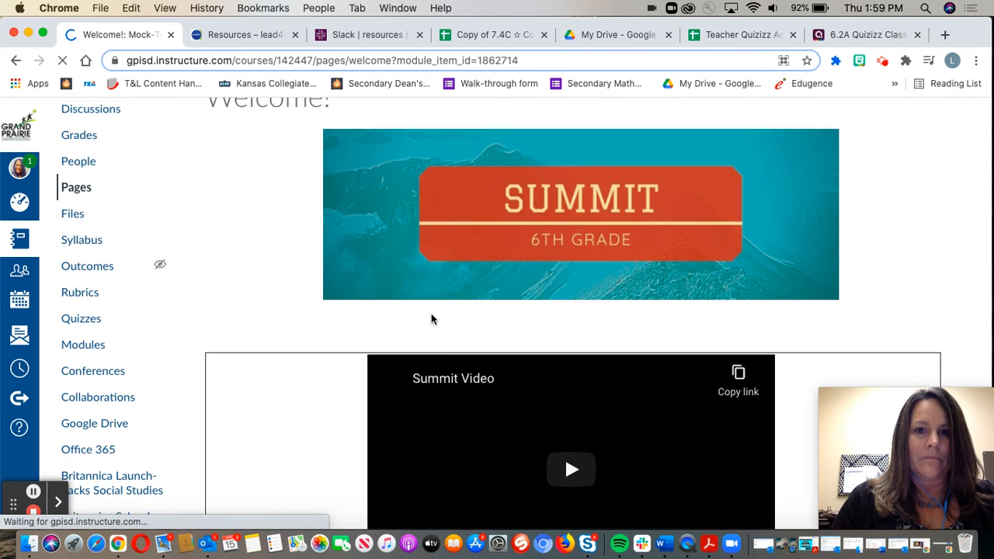
scroll(431, 318, "down", 9)
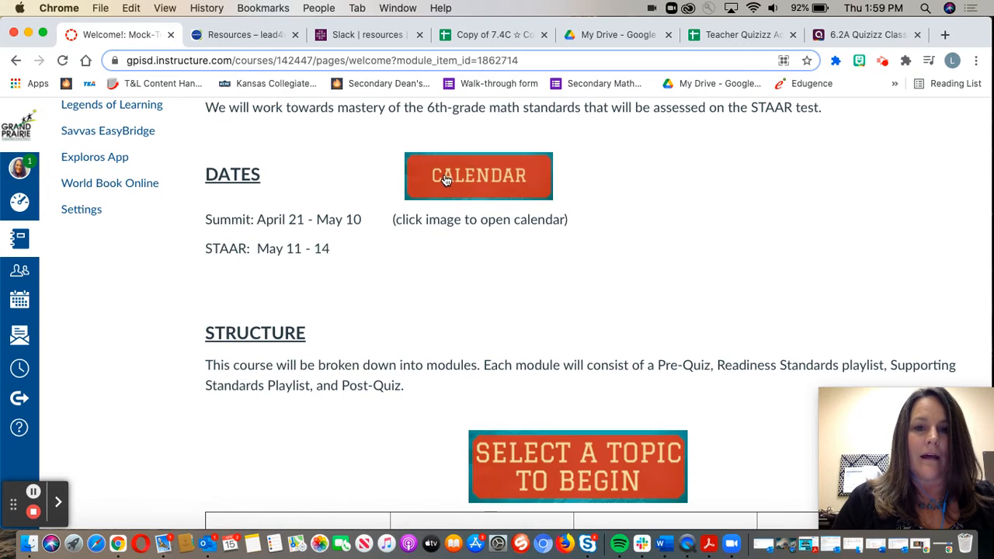
scroll(445, 180, "down", 6)
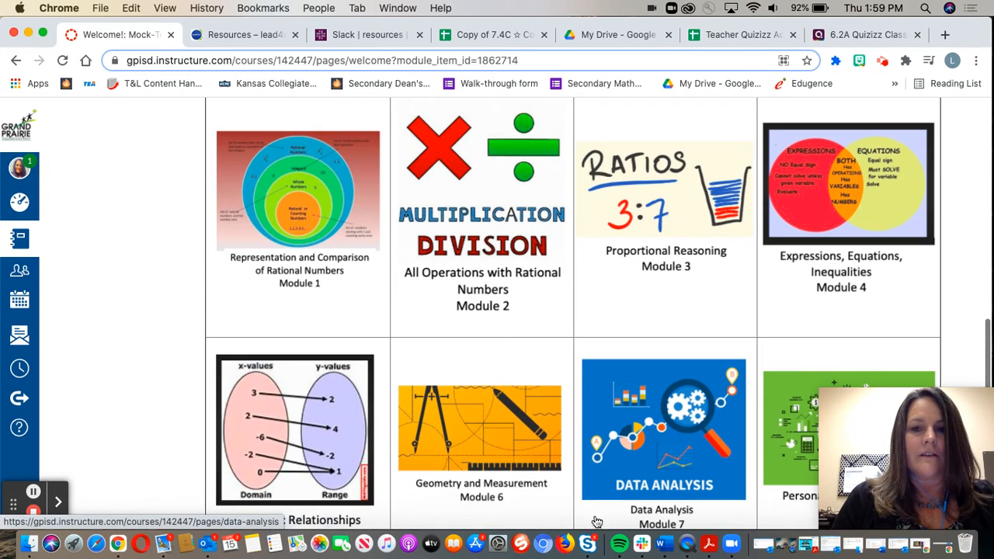
- Open the All Operations with Rational Numbers topic from the Welcome! page and review its pre-quiz and readiness page links
left_click(484, 261)
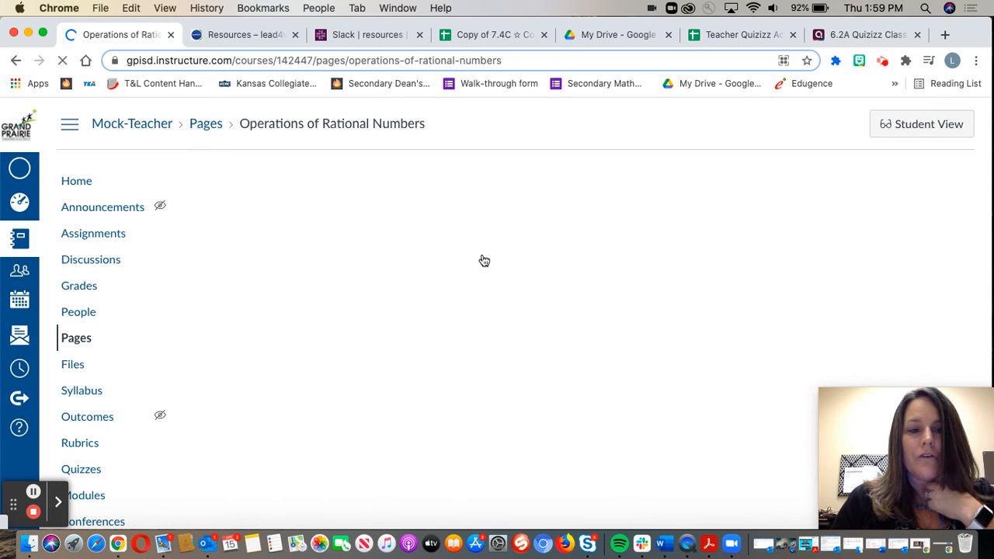
scroll(432, 357, "down", 10)
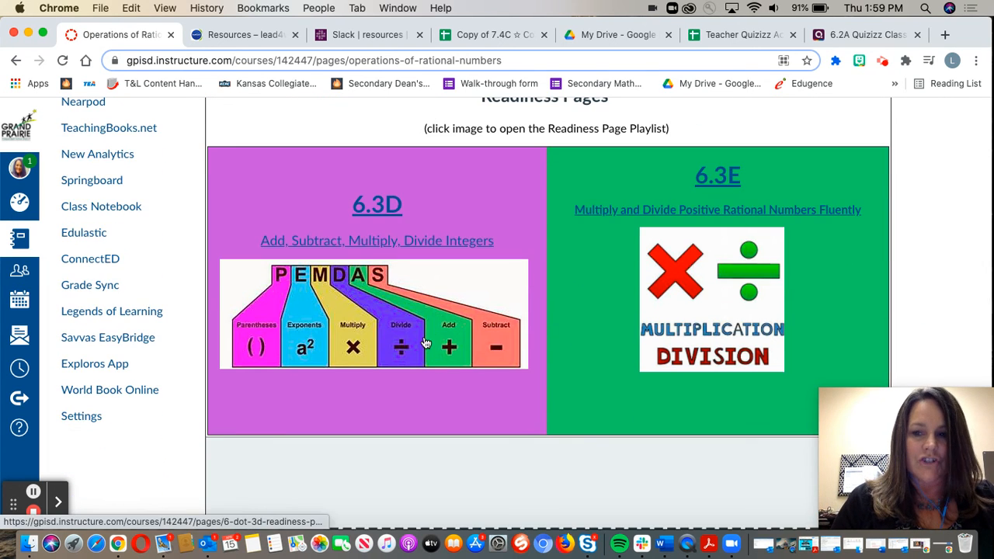
scroll(432, 351, "down", 8)
scroll(424, 336, "up", 18)
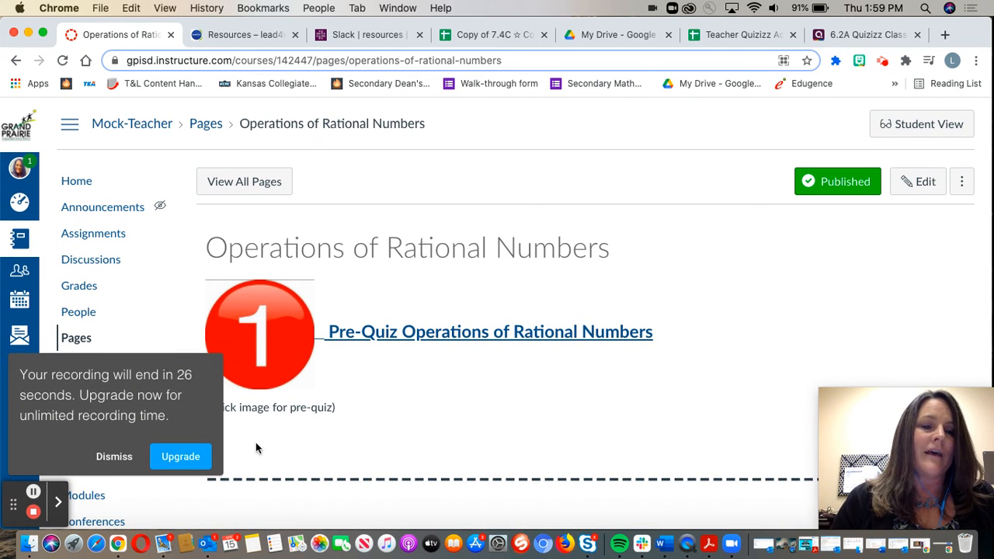
left_click(114, 458)
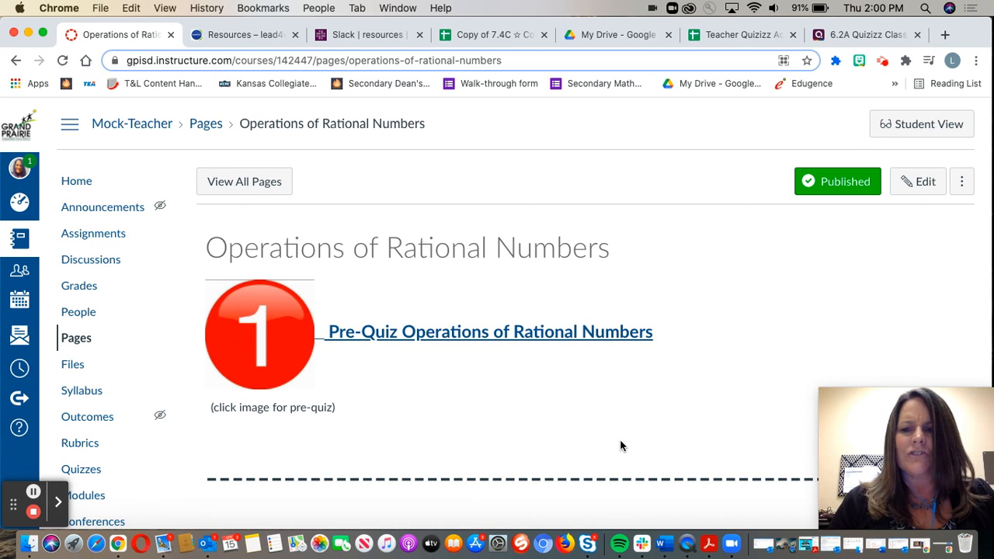